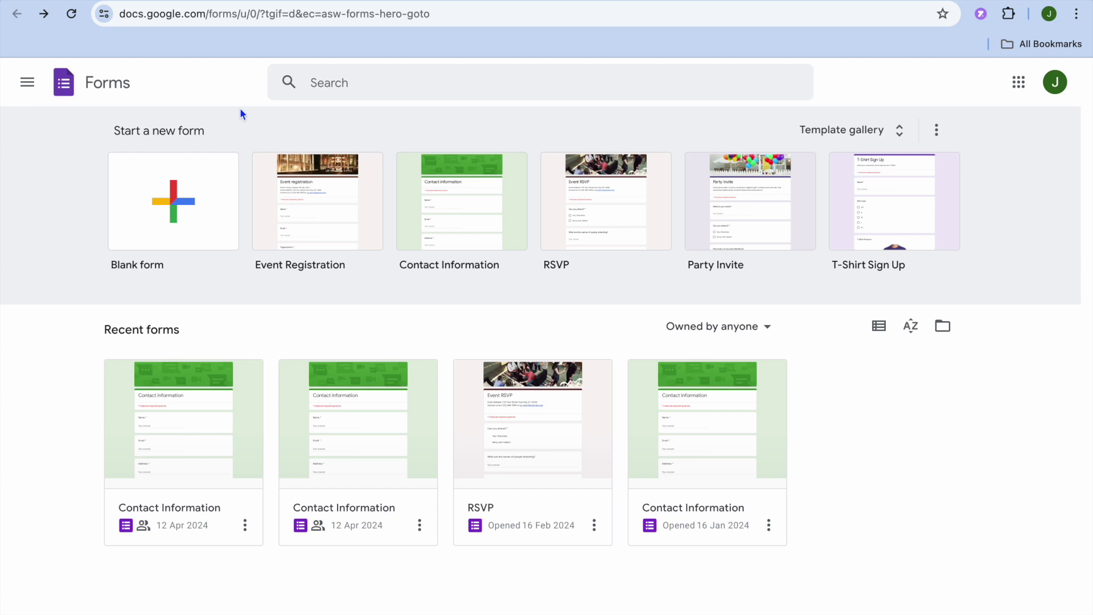
Step: Create a new form from the Event Registration template and bring up its theme settings
{"action": "left_click", "coordinate": [321, 213]}
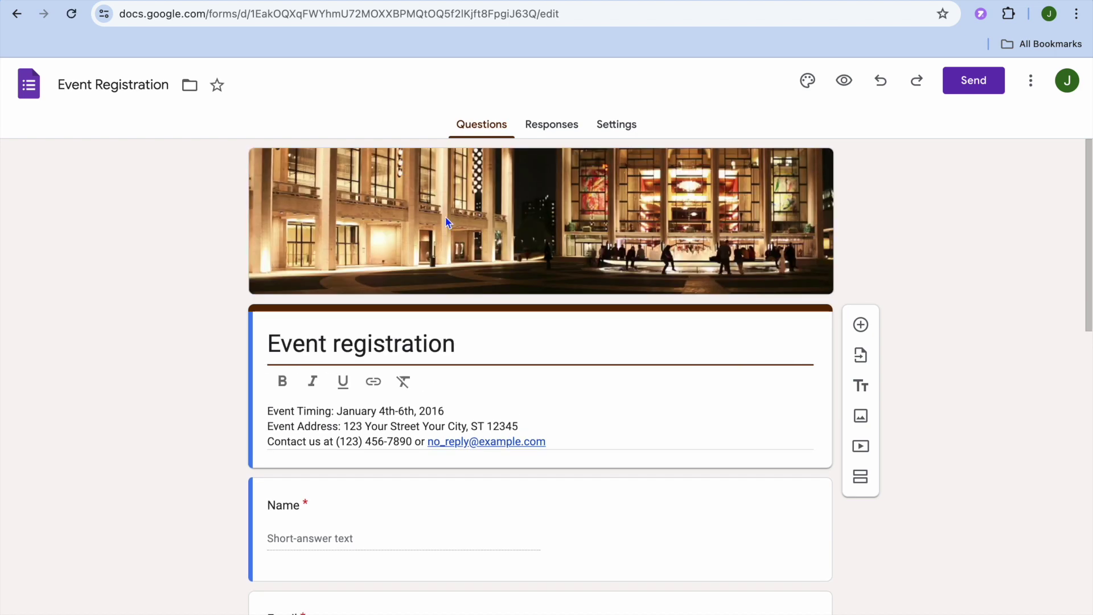
{"action": "scroll", "coordinate": [446, 217], "scroll_direction": "down", "scroll_amount": 7}
{"action": "scroll", "coordinate": [445, 216], "scroll_direction": "up", "scroll_amount": 7}
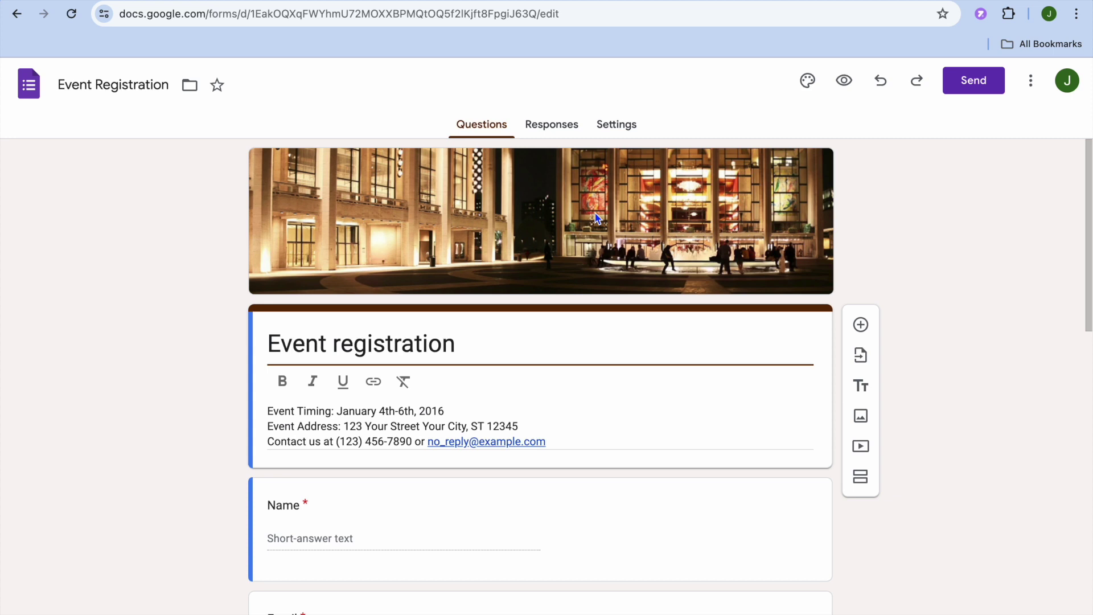
{"action": "left_click", "coordinate": [809, 83]}
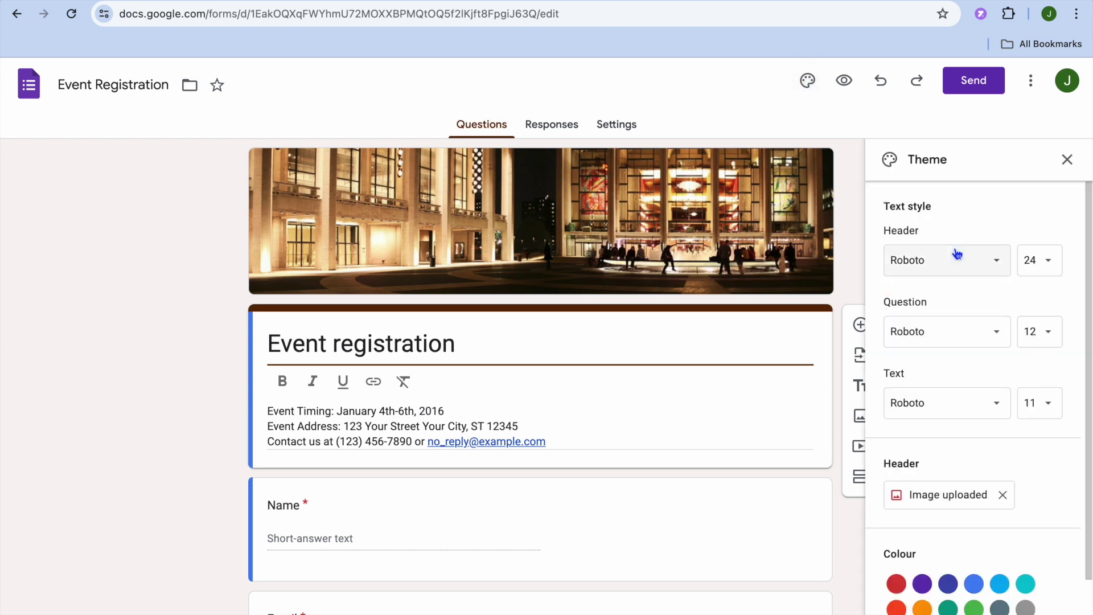
Step: Insert the baseball field image from Themes > Sports and games as the header
{"action": "left_click", "coordinate": [954, 504]}
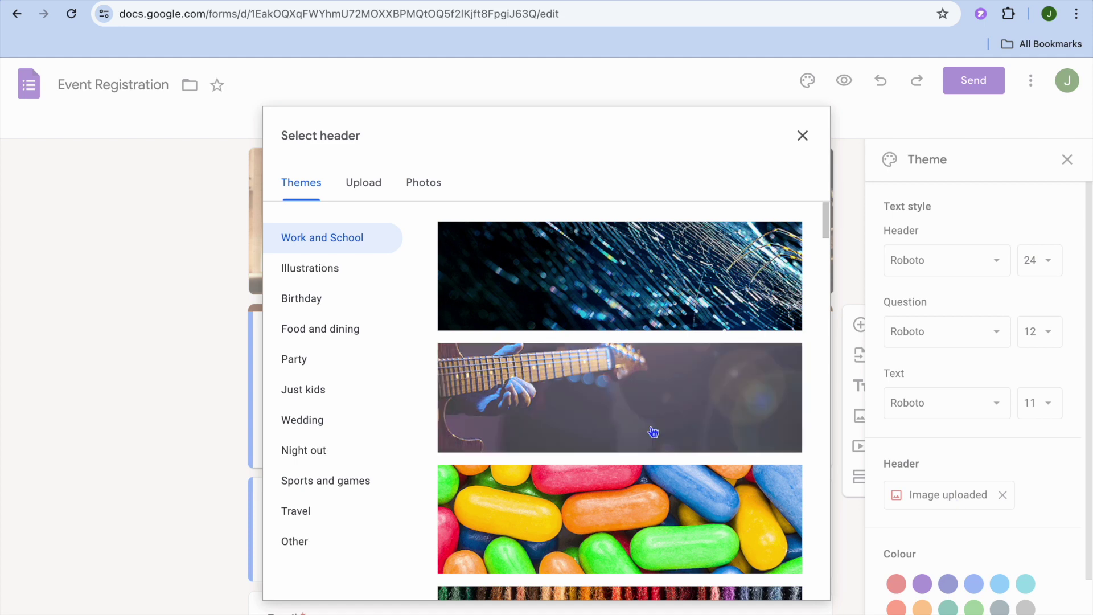
{"action": "left_click", "coordinate": [369, 189]}
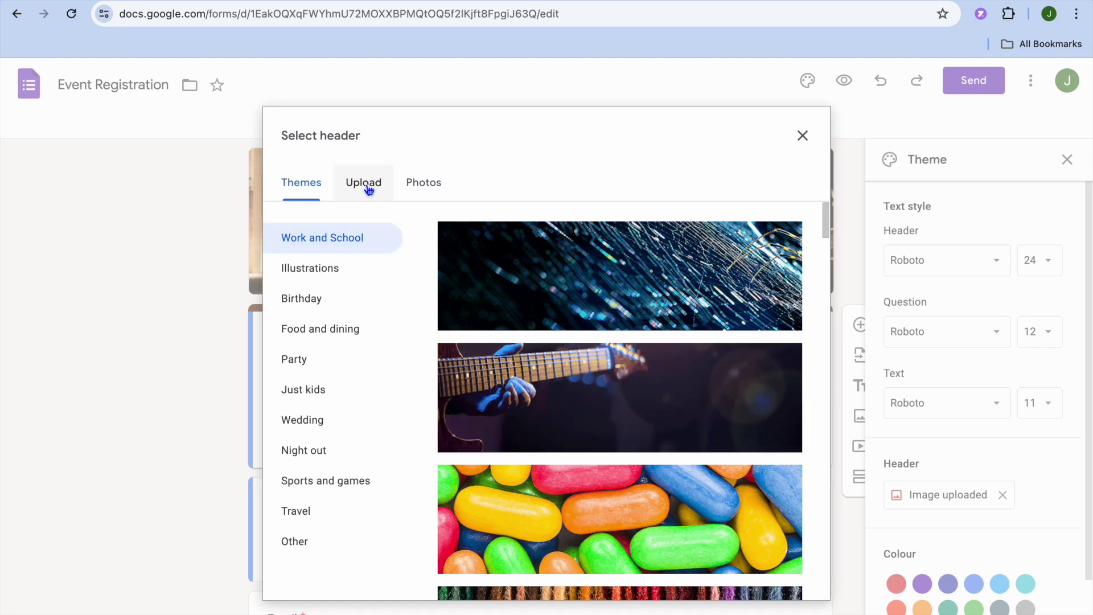
{"action": "left_click", "coordinate": [312, 189]}
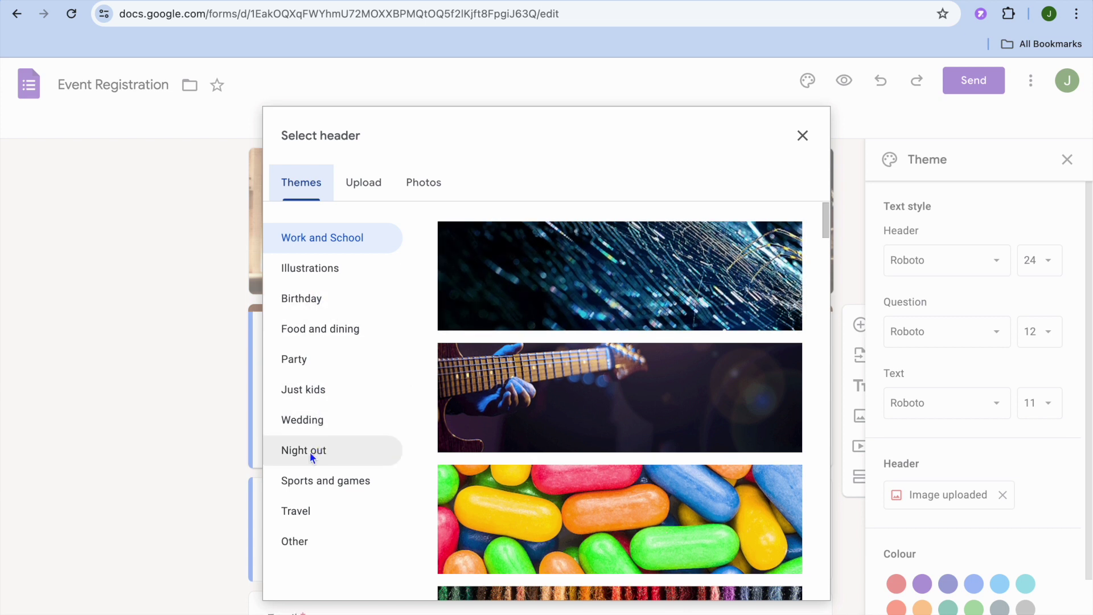
{"action": "left_click", "coordinate": [325, 479]}
{"action": "scroll", "coordinate": [501, 437], "scroll_direction": "down", "scroll_amount": 1}
{"action": "scroll", "coordinate": [500, 437], "scroll_direction": "down", "scroll_amount": 6}
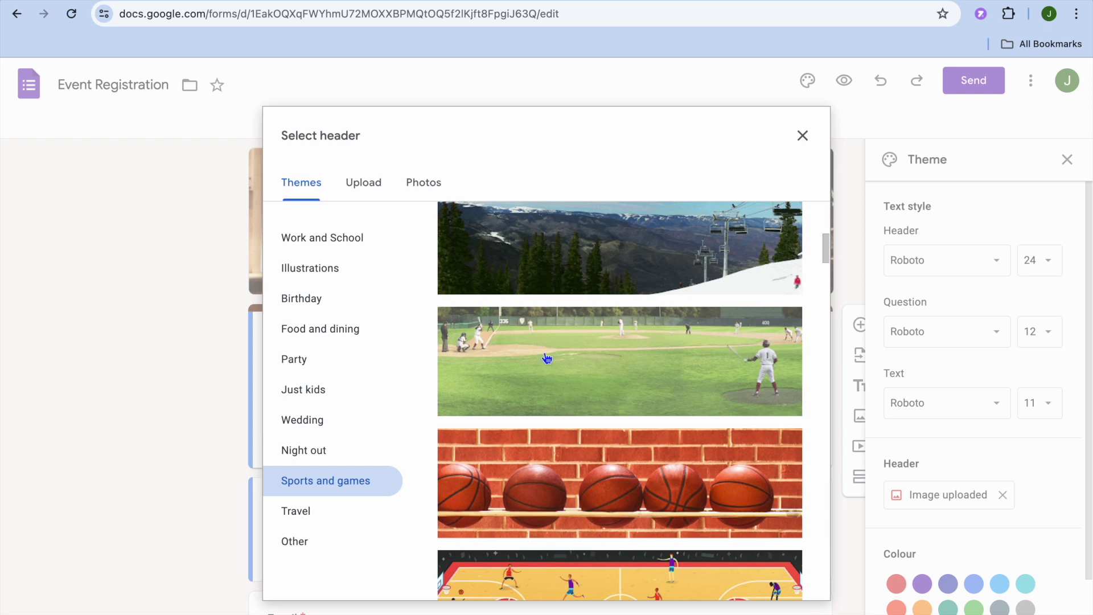
{"action": "left_click", "coordinate": [545, 357]}
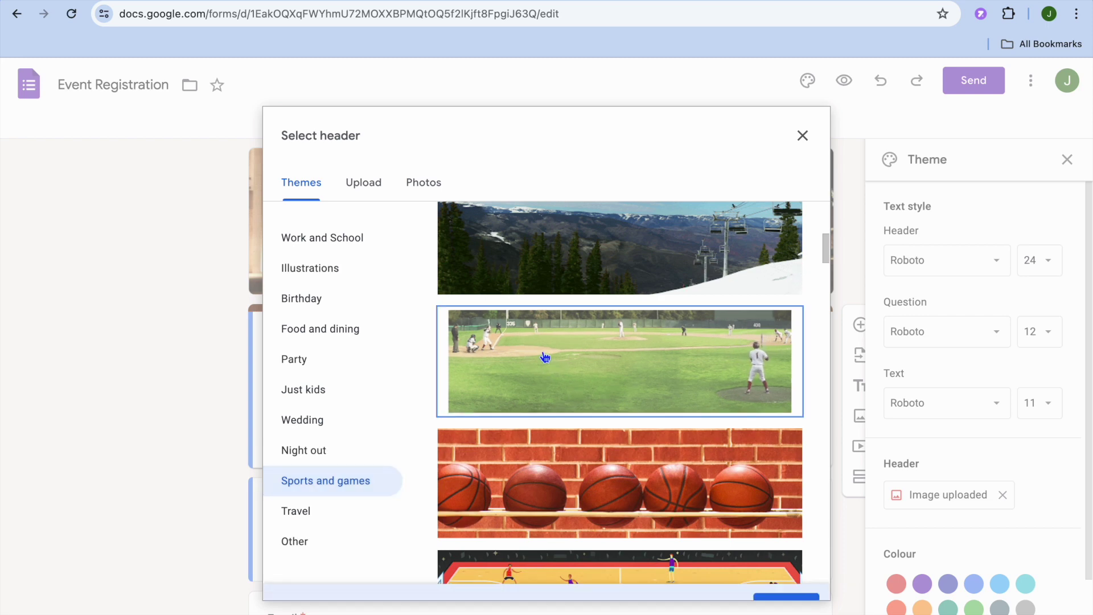
{"action": "left_click", "coordinate": [792, 586]}
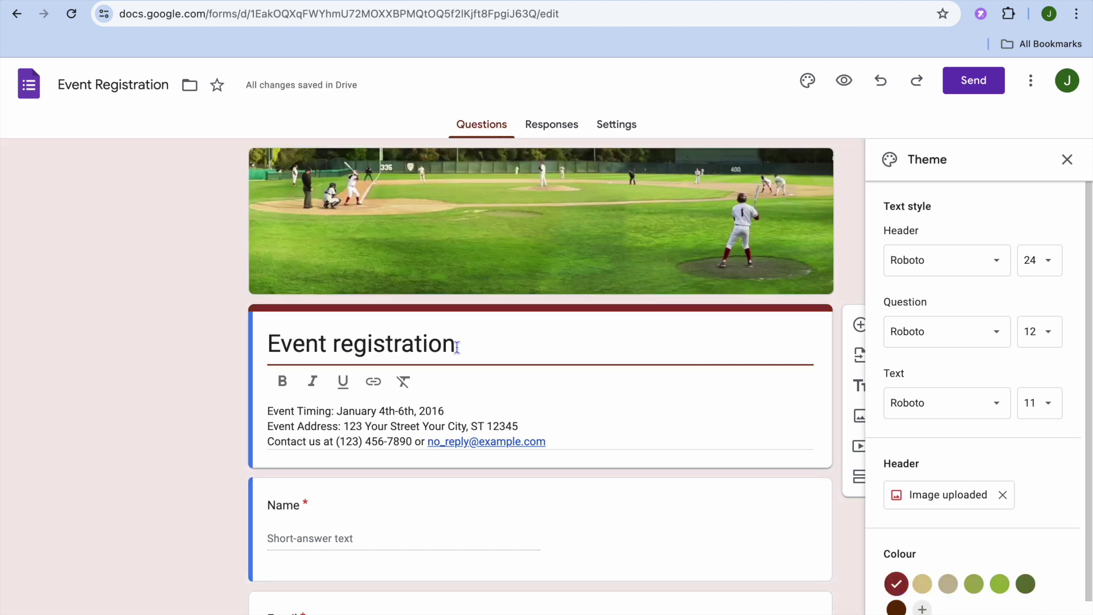
Step: Add 'SIMPLE ANSWERS' before 'Event registration' in the form title, correcting the typos
{"action": "left_click", "coordinate": [341, 347]}
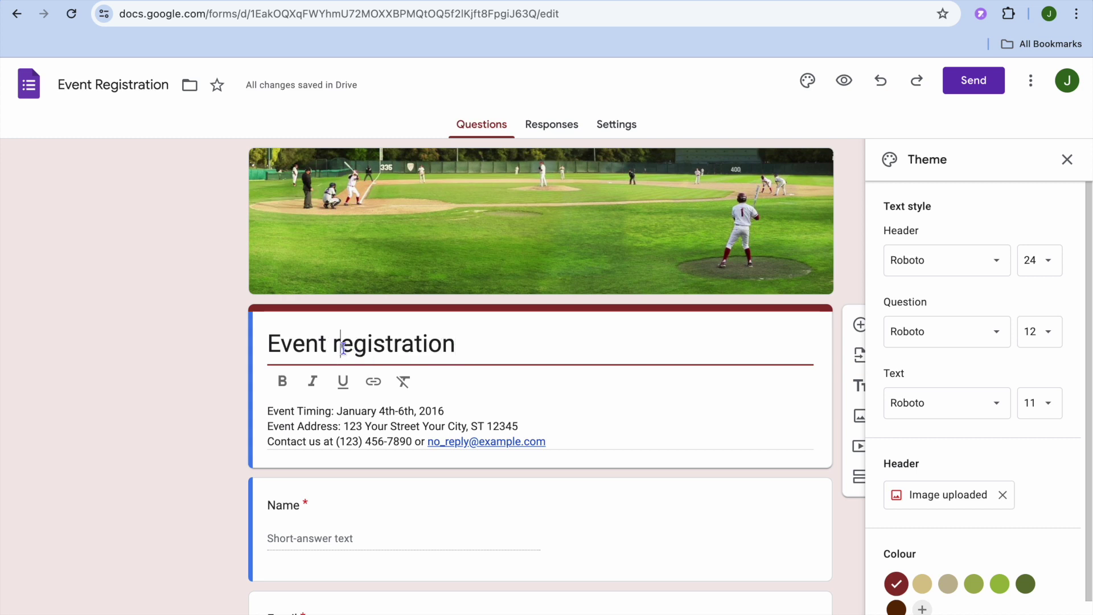
{"action": "left_click", "coordinate": [271, 342]}
{"action": "left_click", "coordinate": [454, 344]}
{"action": "key", "text": "BackSpace"}
{"action": "type", "text": "n"}
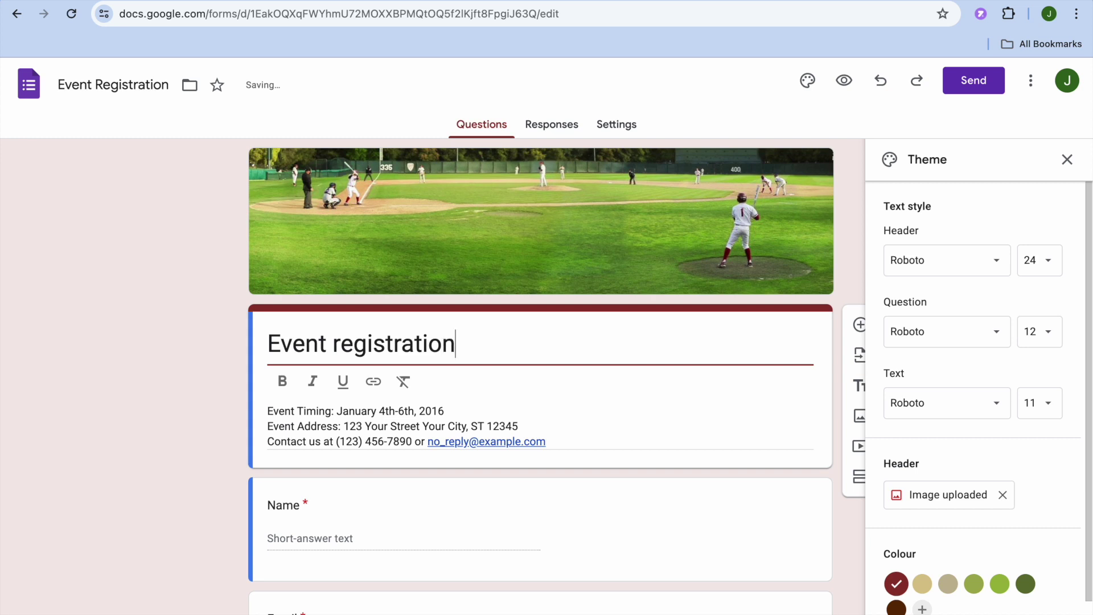
{"action": "left_click", "coordinate": [270, 344]}
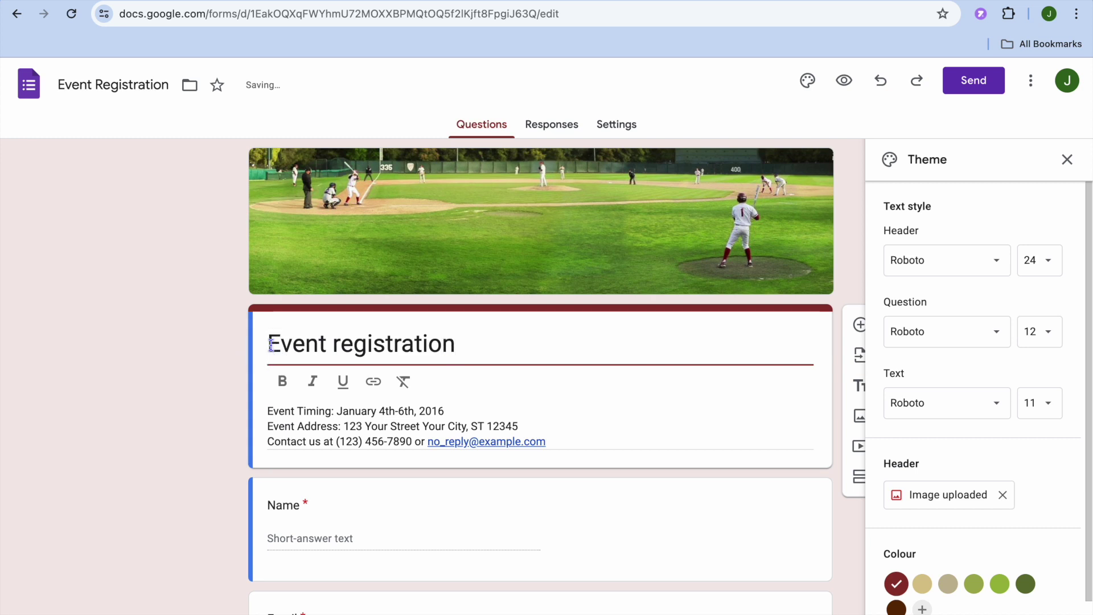
{"action": "type", "text": "SIMP"}
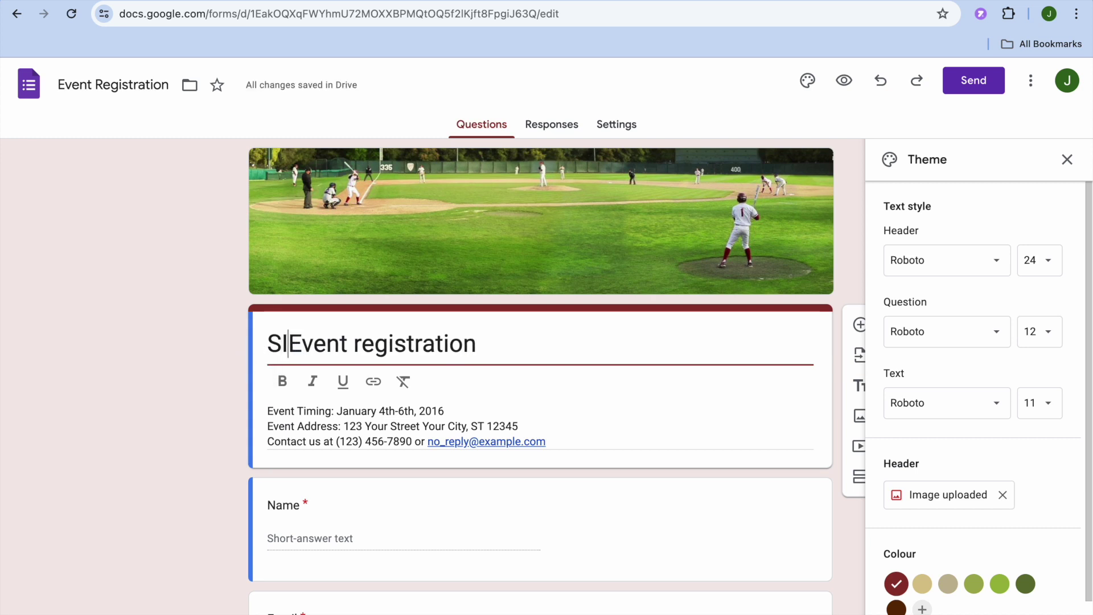
{"action": "type", "text": "LE ANWW"}
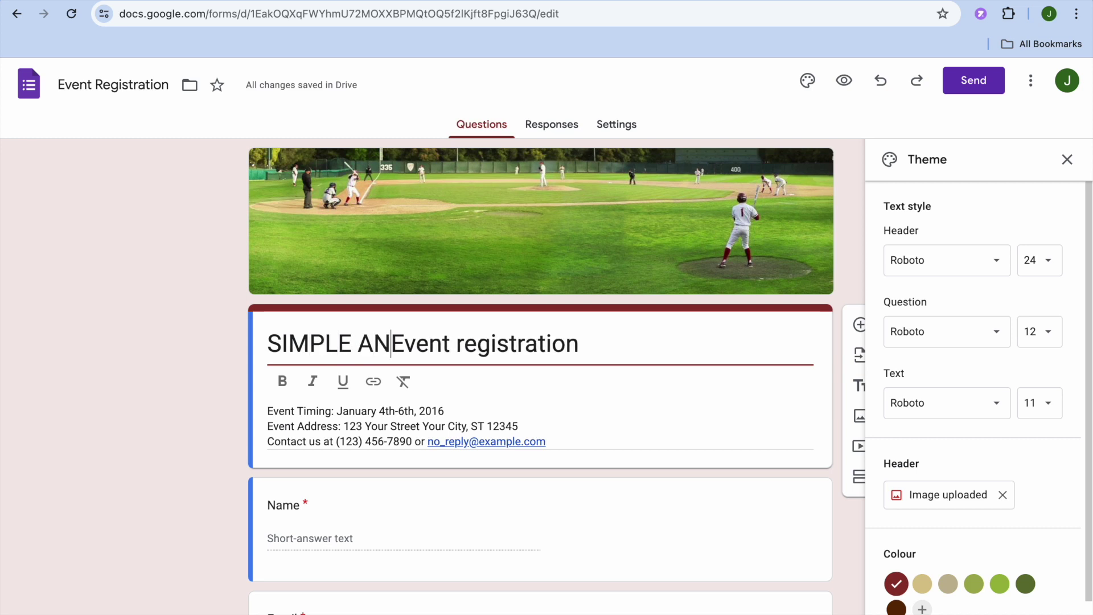
{"action": "key", "text": "BackSpace"}
{"action": "key", "text": "BackSpace"}
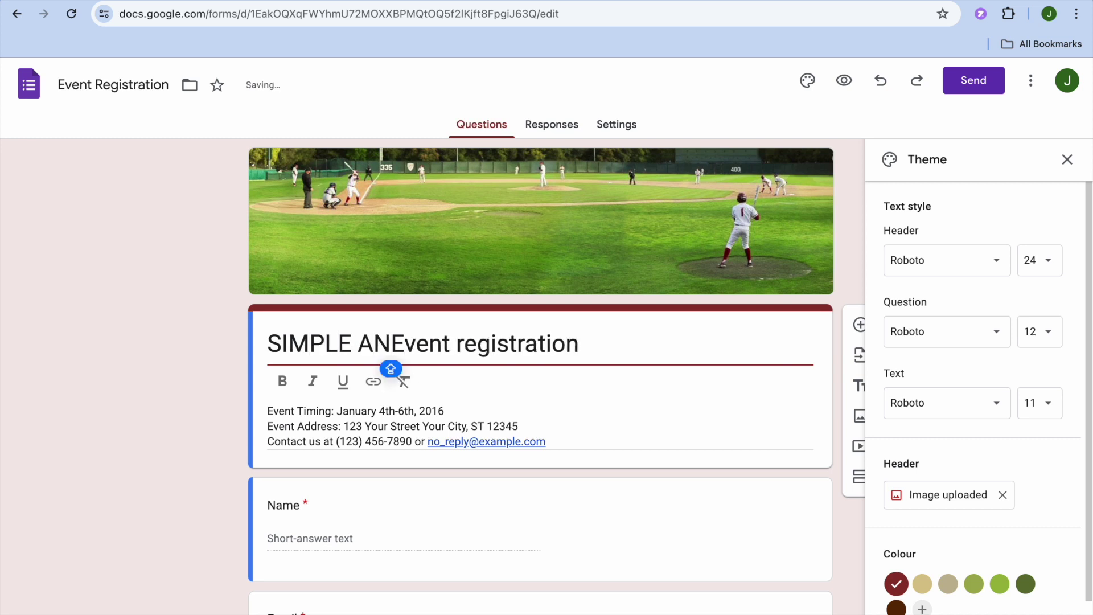
{"action": "type", "text": "SWERS"}
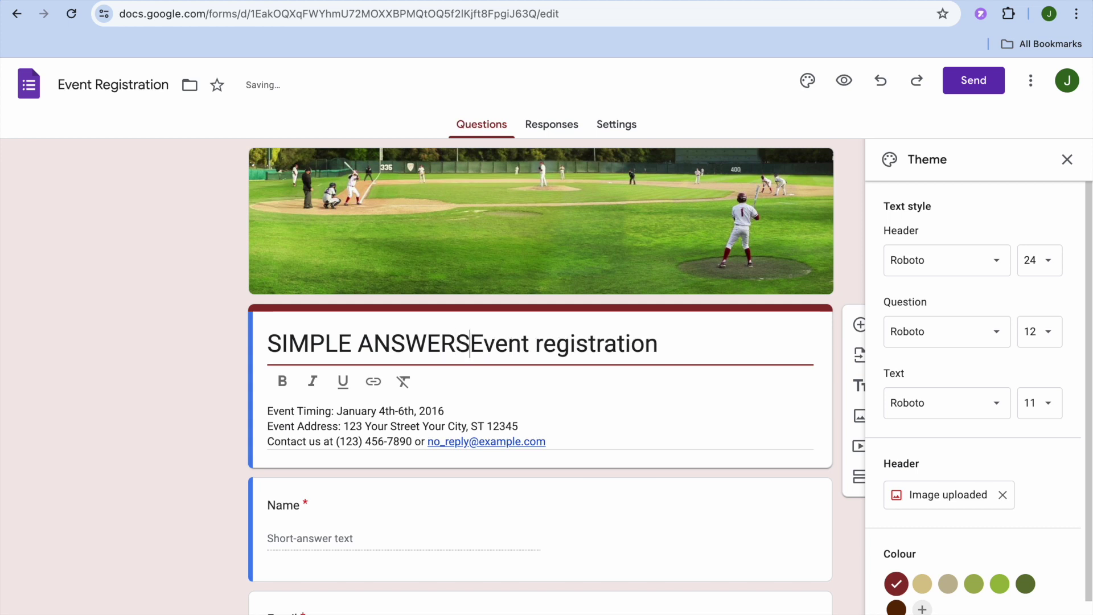
{"action": "key", "text": "Caps_Lock"}
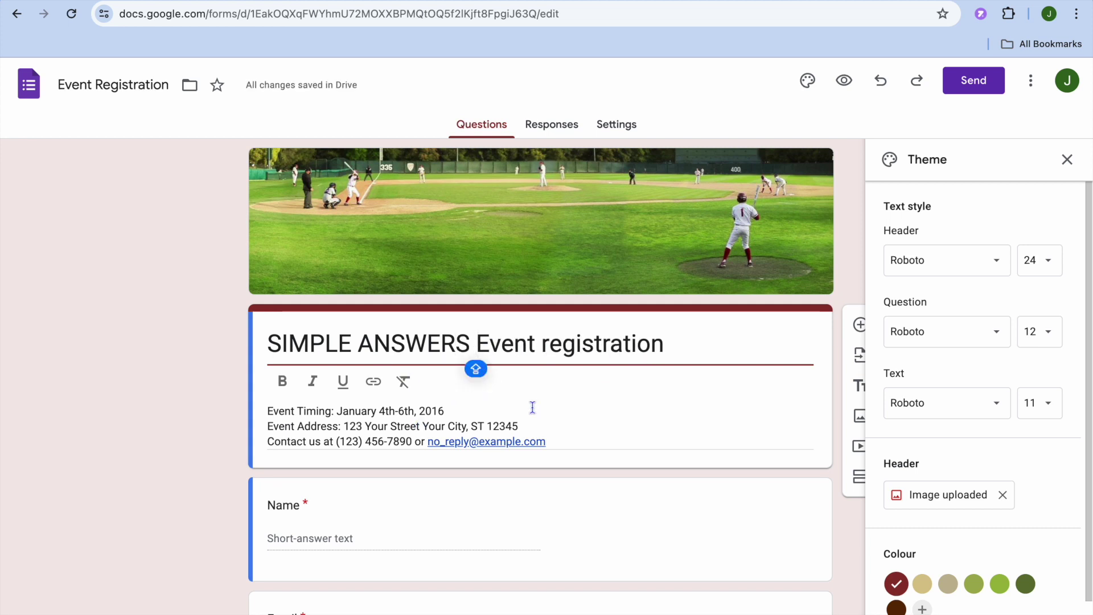
Step: Close the Theme panel, leaving the event description text as it was
{"action": "triple_click", "coordinate": [452, 409]}
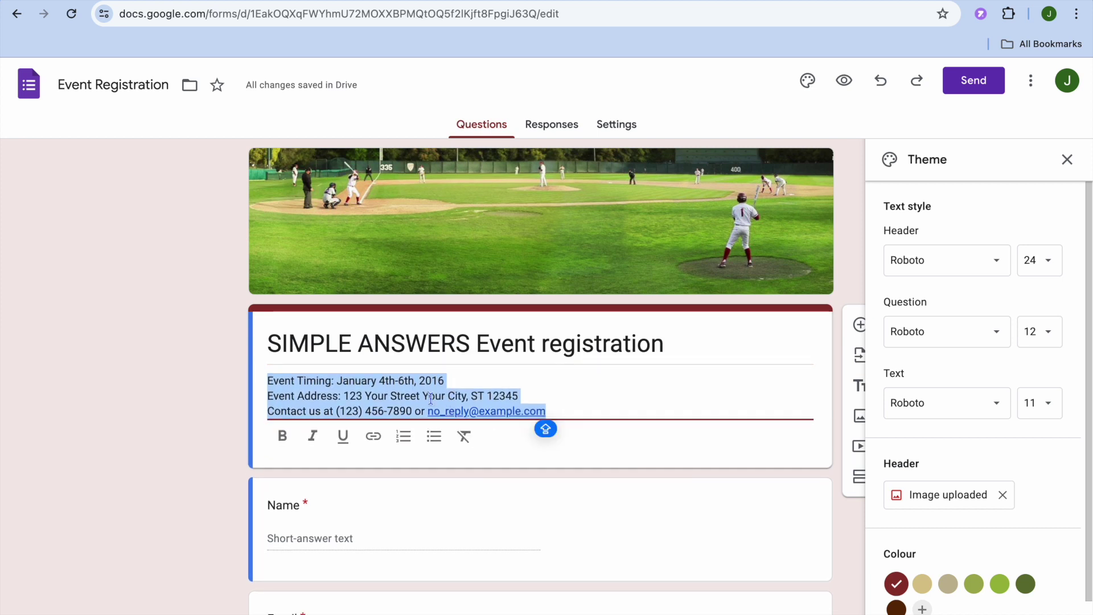
{"action": "left_click", "coordinate": [352, 395]}
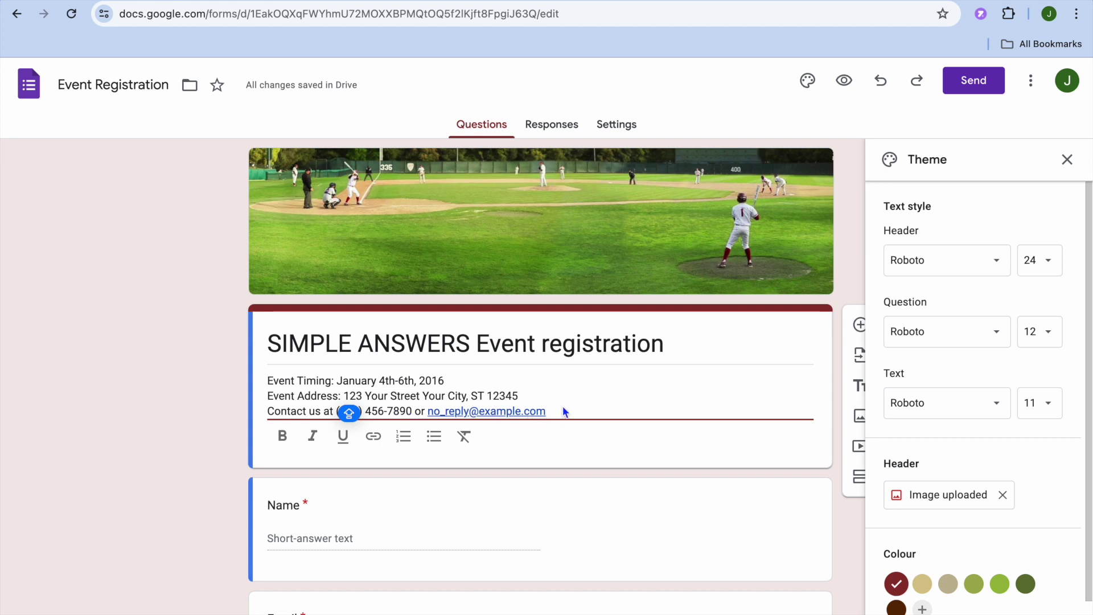
{"action": "left_click", "coordinate": [1067, 159]}
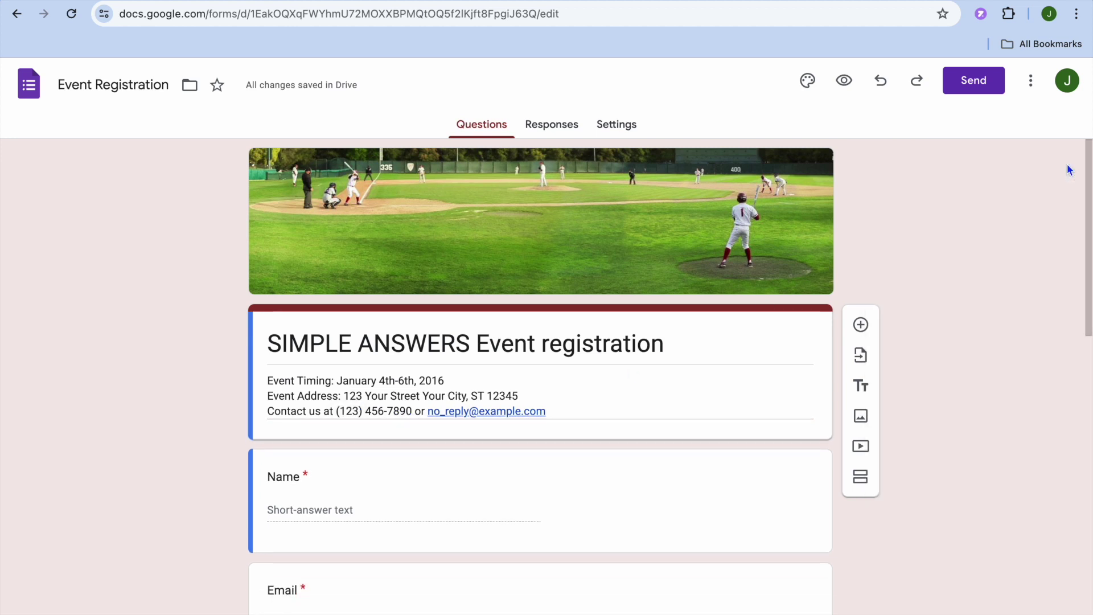
{"action": "left_click", "coordinate": [632, 385]}
{"action": "key", "text": "ctrl+a"}
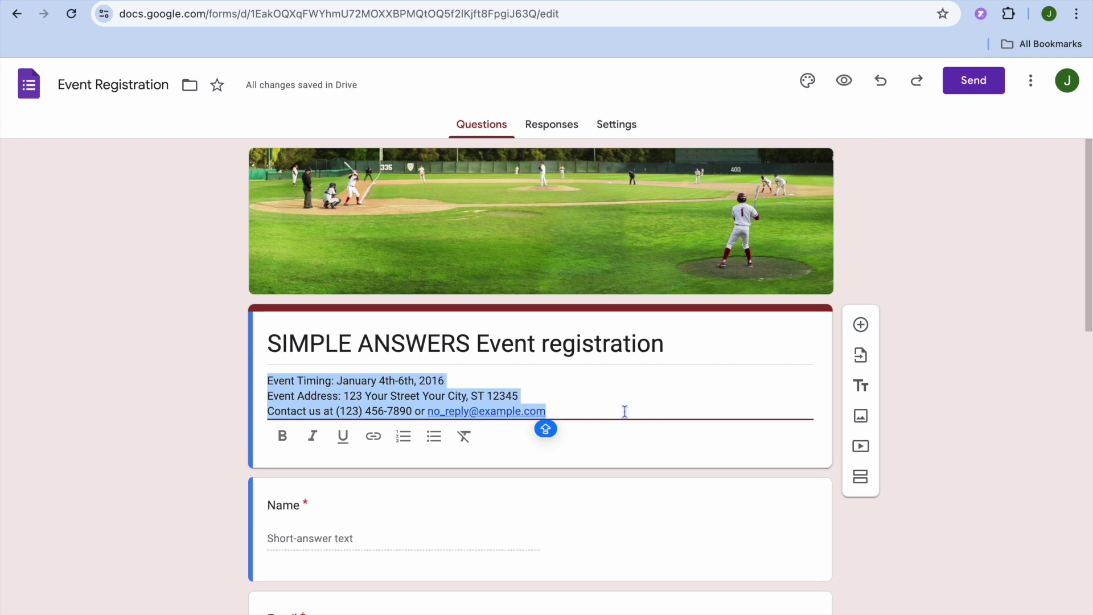
{"action": "left_click", "coordinate": [624, 412]}
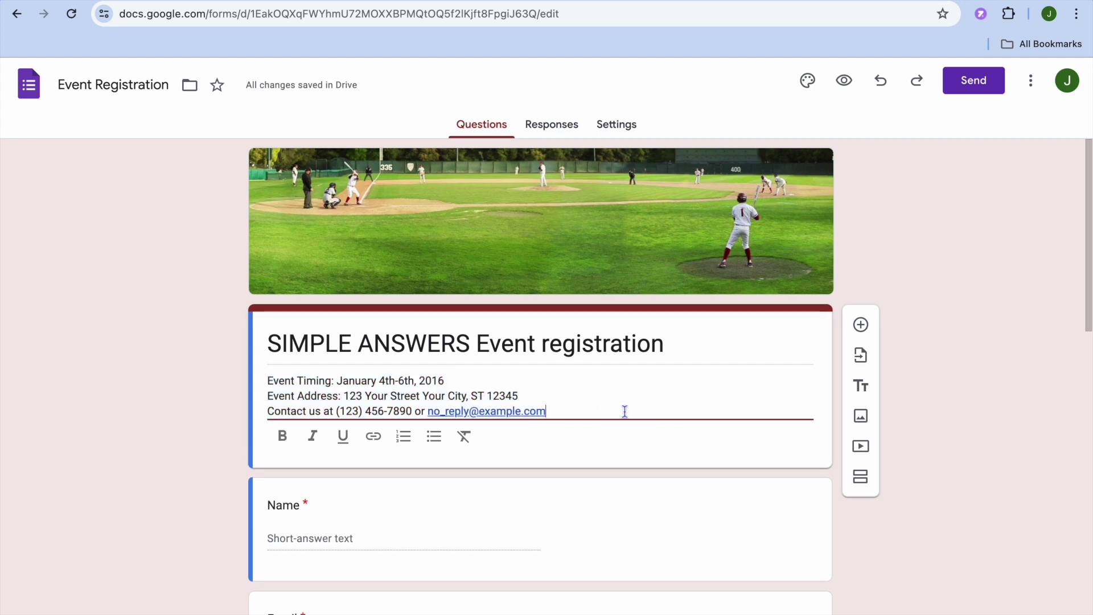
{"action": "left_click", "coordinate": [859, 390]}
{"action": "left_click", "coordinate": [863, 418]}
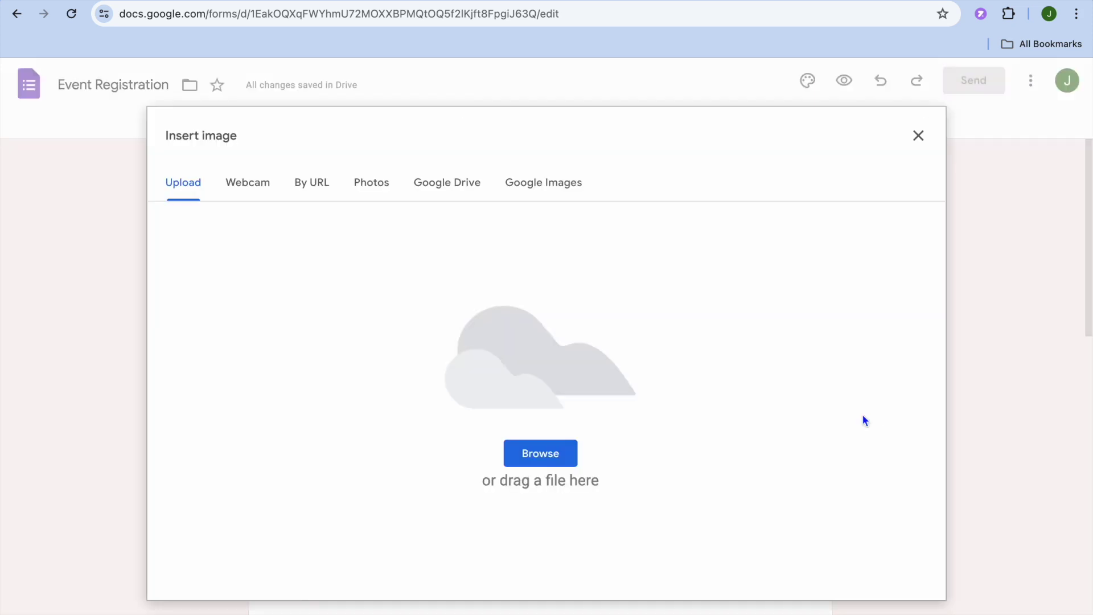
{"action": "left_click", "coordinate": [918, 135]}
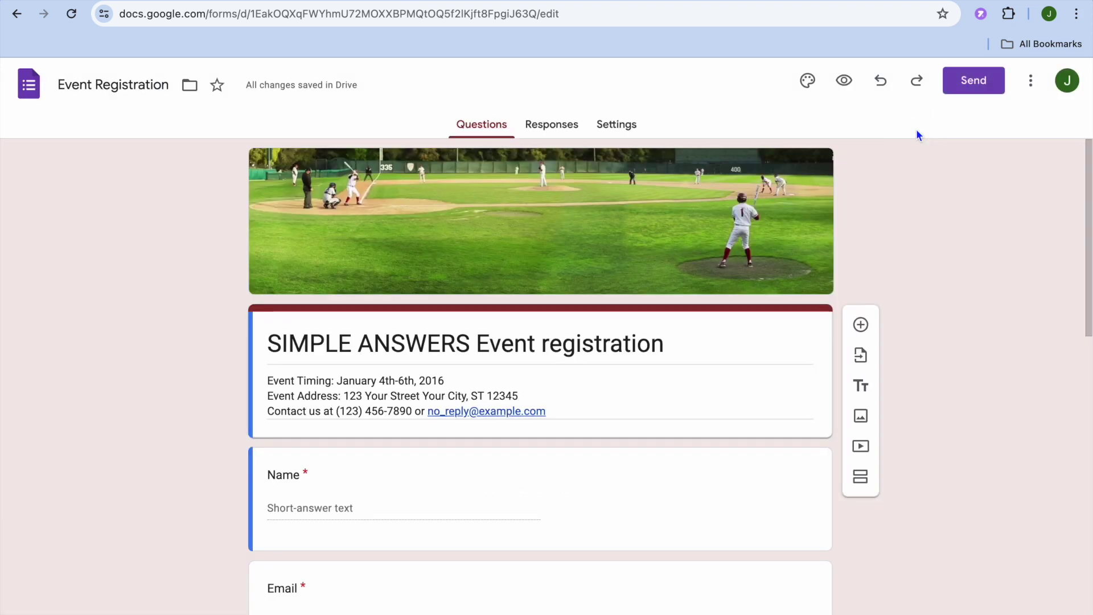
{"action": "left_click", "coordinate": [861, 447]}
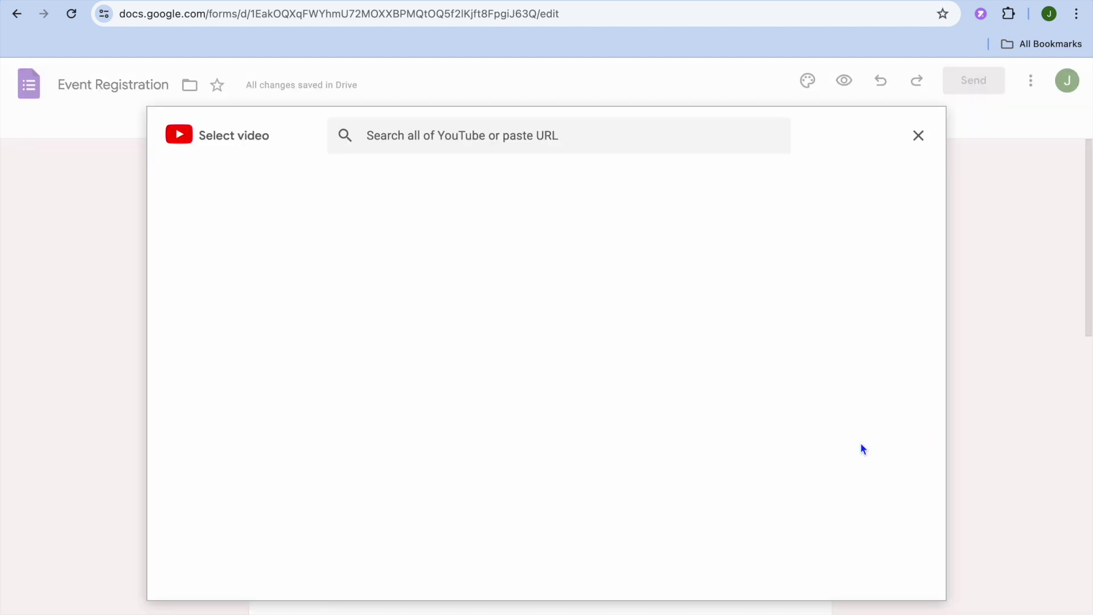
{"action": "left_click", "coordinate": [920, 138]}
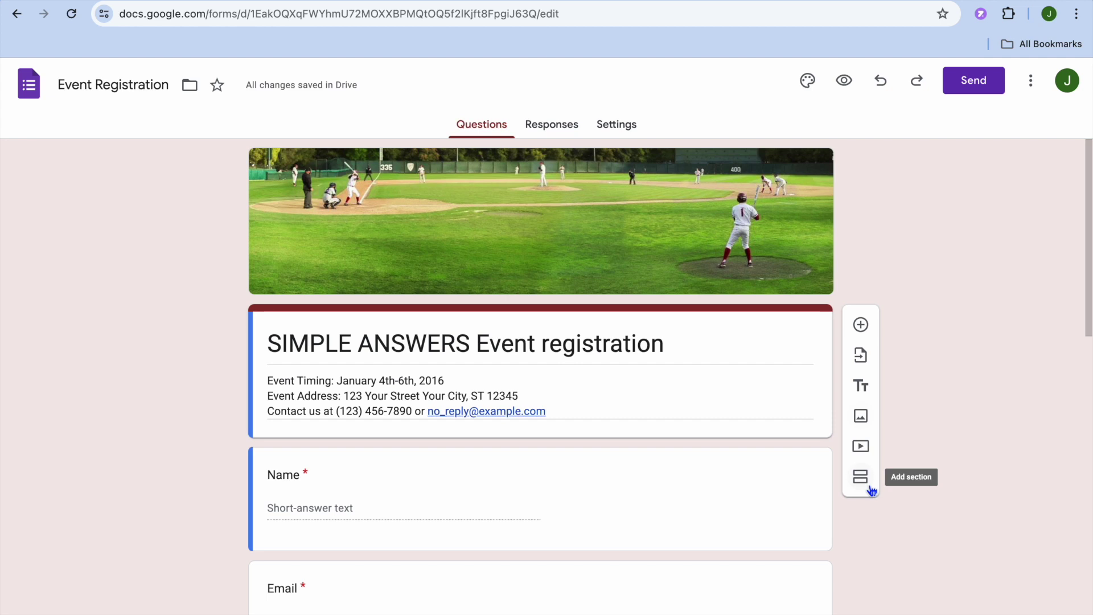
{"action": "scroll", "coordinate": [837, 531], "scroll_direction": "down", "scroll_amount": 3}
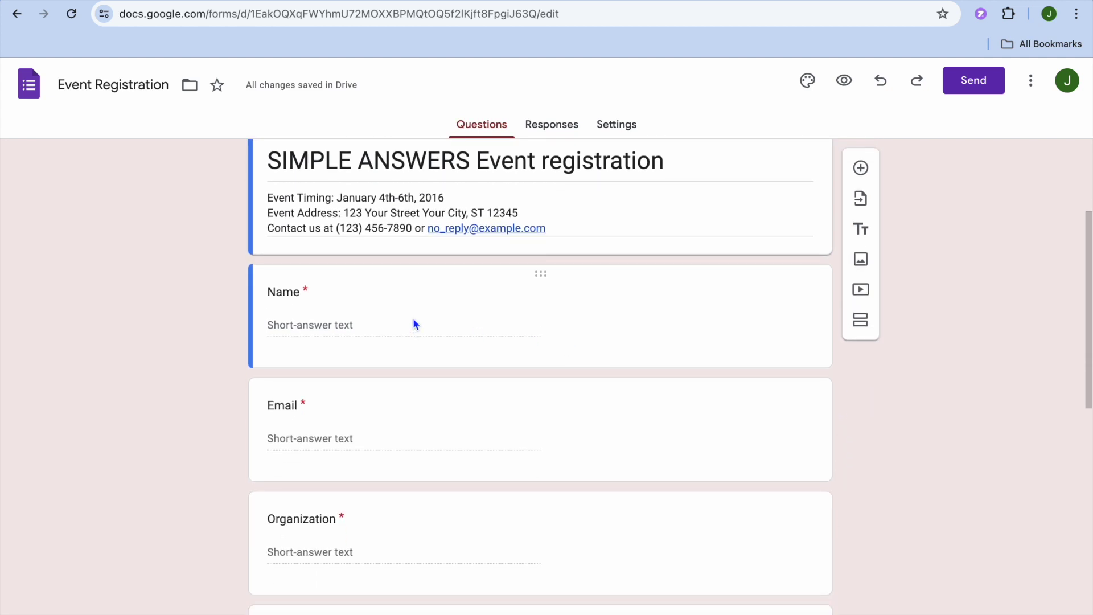
Step: Change the Name question to a required File upload question, accepting the upload notice
{"action": "double_click", "coordinate": [298, 288]}
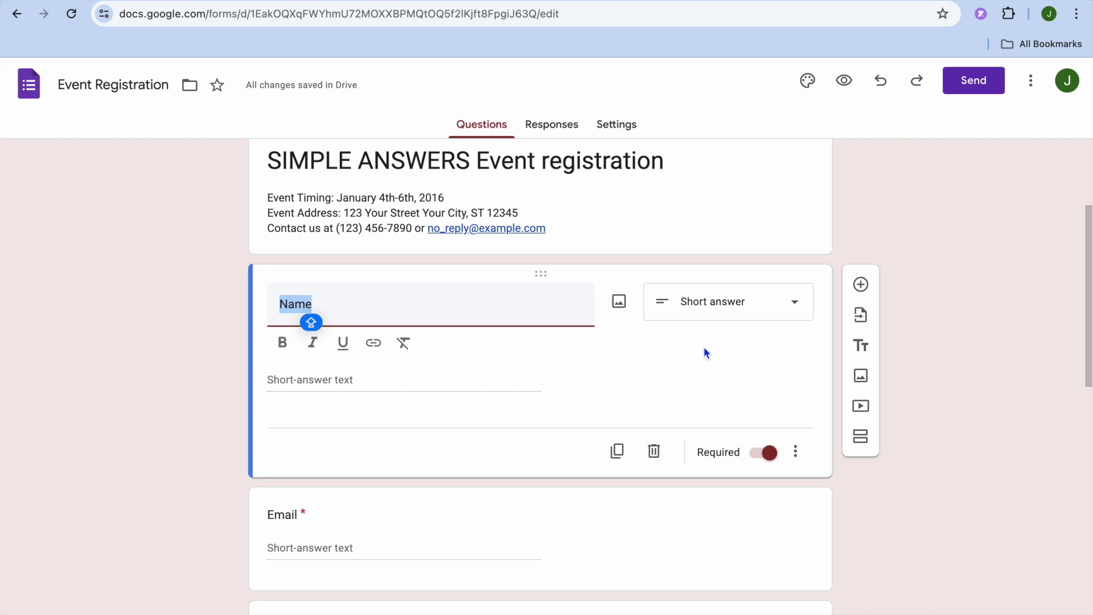
{"action": "left_click", "coordinate": [791, 306]}
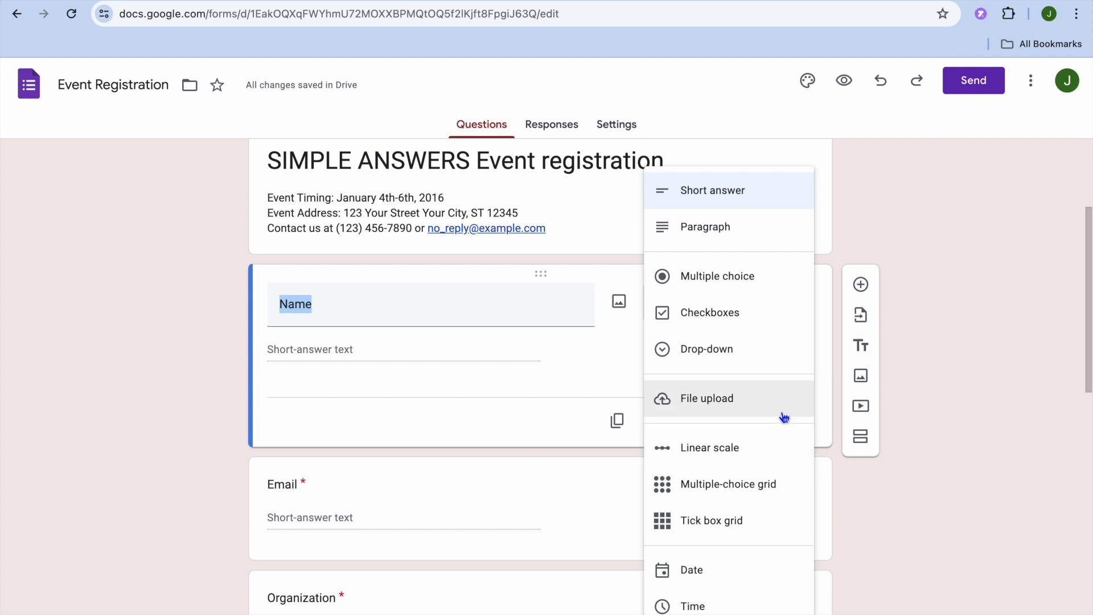
{"action": "left_click", "coordinate": [721, 401]}
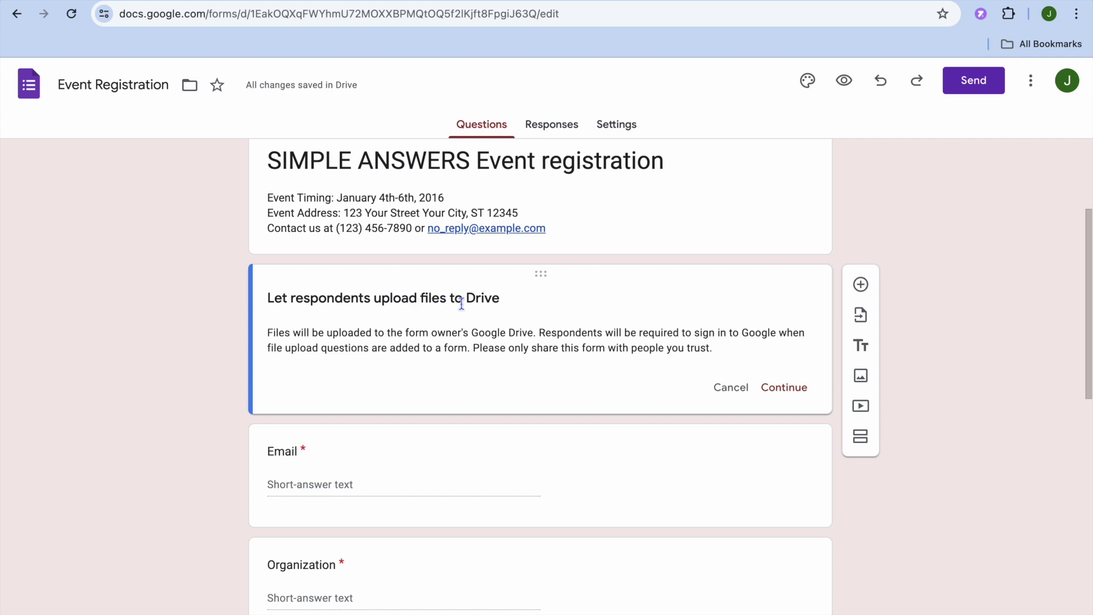
{"action": "left_click", "coordinate": [793, 392]}
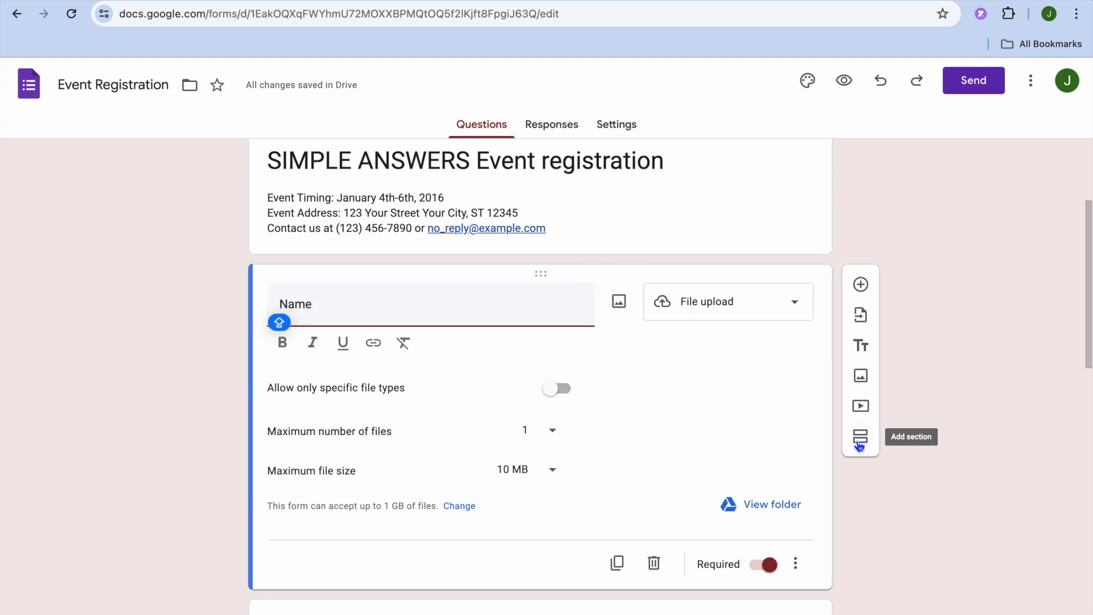
{"action": "left_click", "coordinate": [876, 506]}
Step: Delete the blank question accidentally added after Name, then select the Email question
{"action": "scroll", "coordinate": [877, 508], "scroll_direction": "down", "scroll_amount": 5}
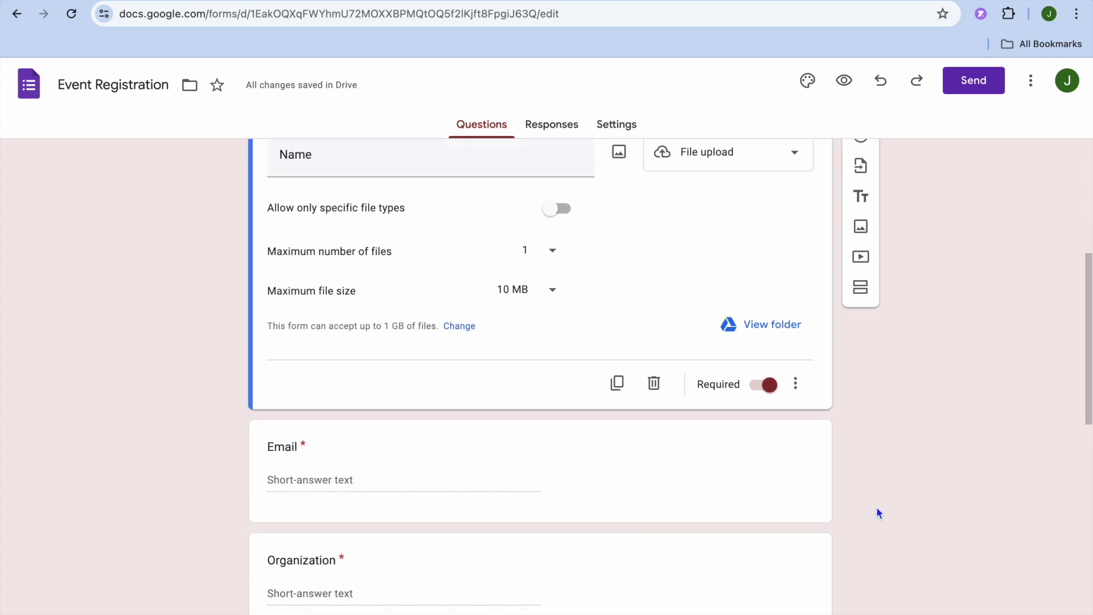
{"action": "scroll", "coordinate": [876, 507], "scroll_direction": "down", "scroll_amount": 1}
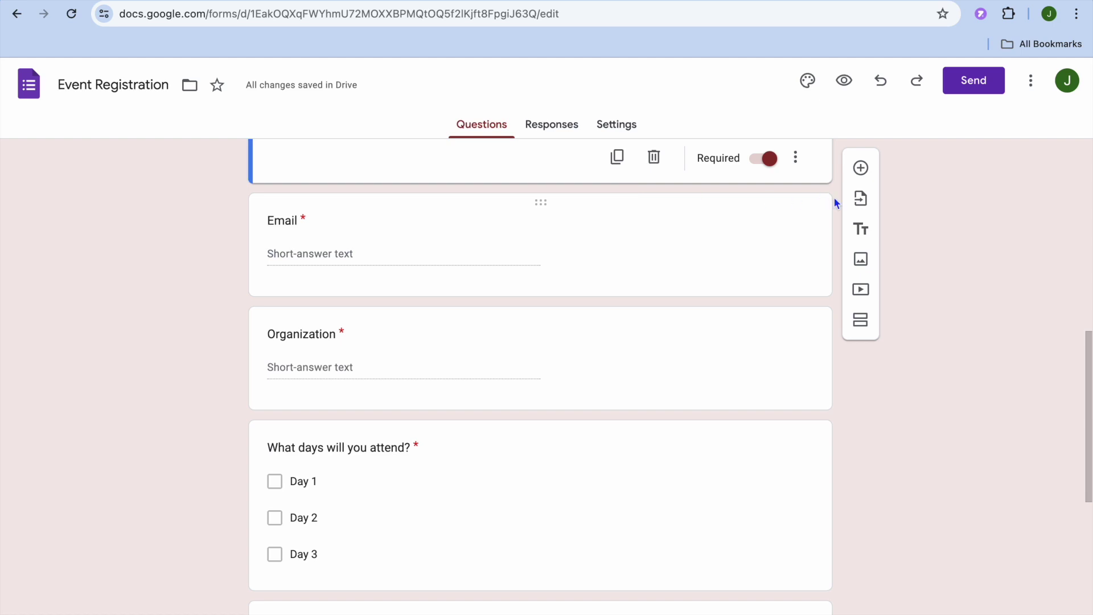
{"action": "left_click", "coordinate": [861, 169]}
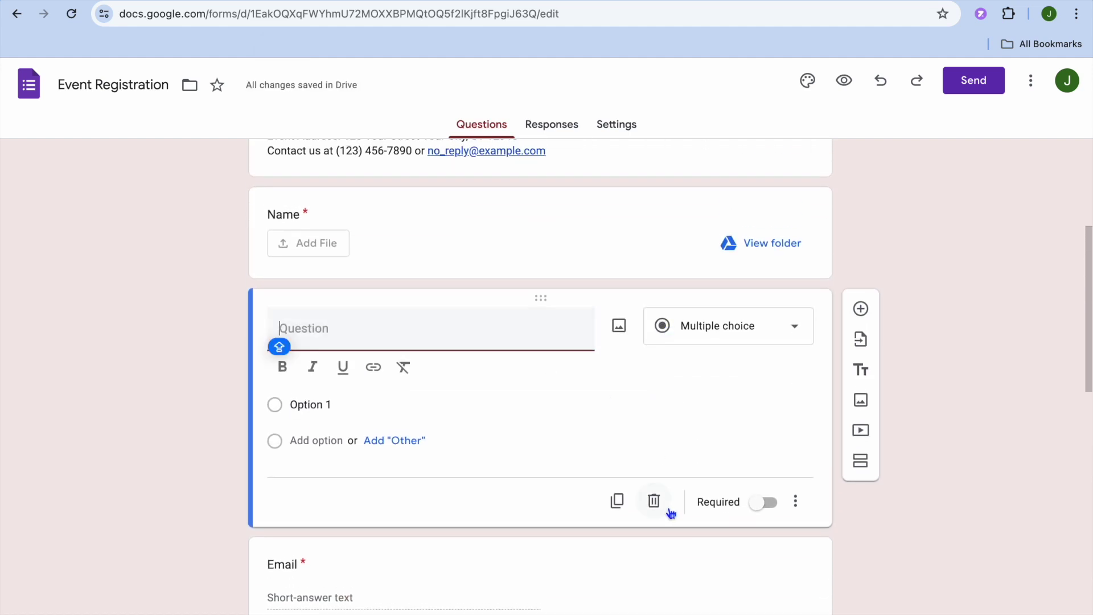
{"action": "left_click", "coordinate": [654, 501]}
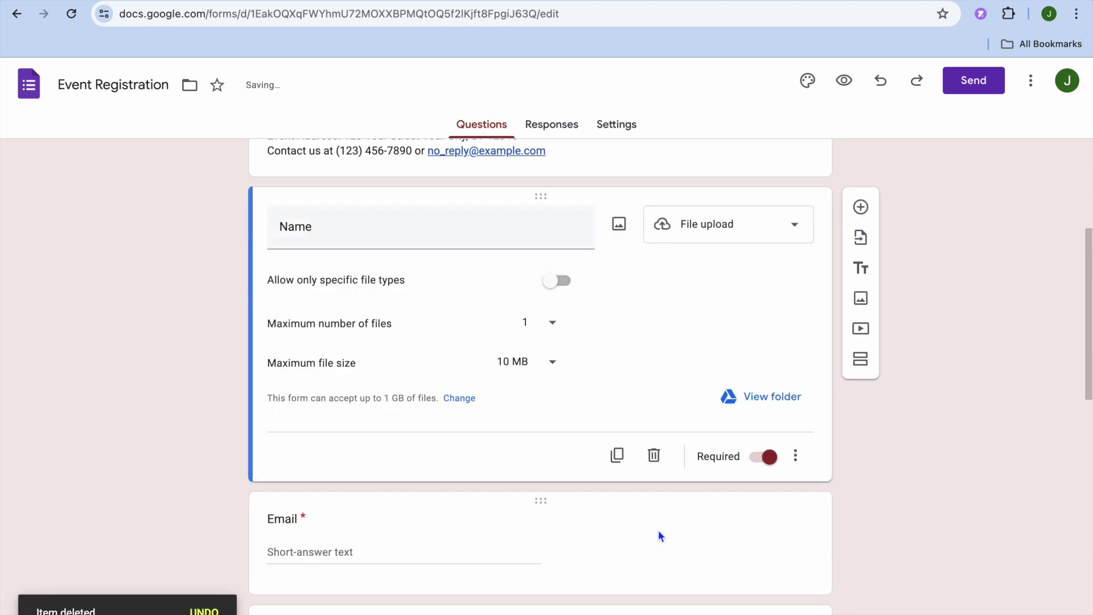
{"action": "scroll", "coordinate": [657, 531], "scroll_direction": "down", "scroll_amount": 3}
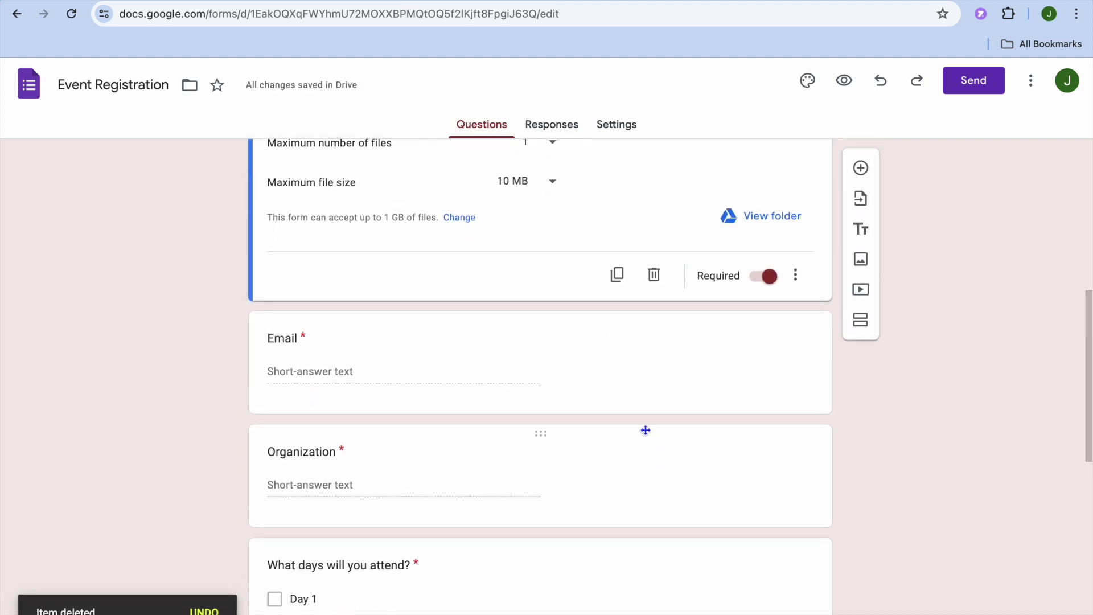
{"action": "left_click", "coordinate": [650, 359]}
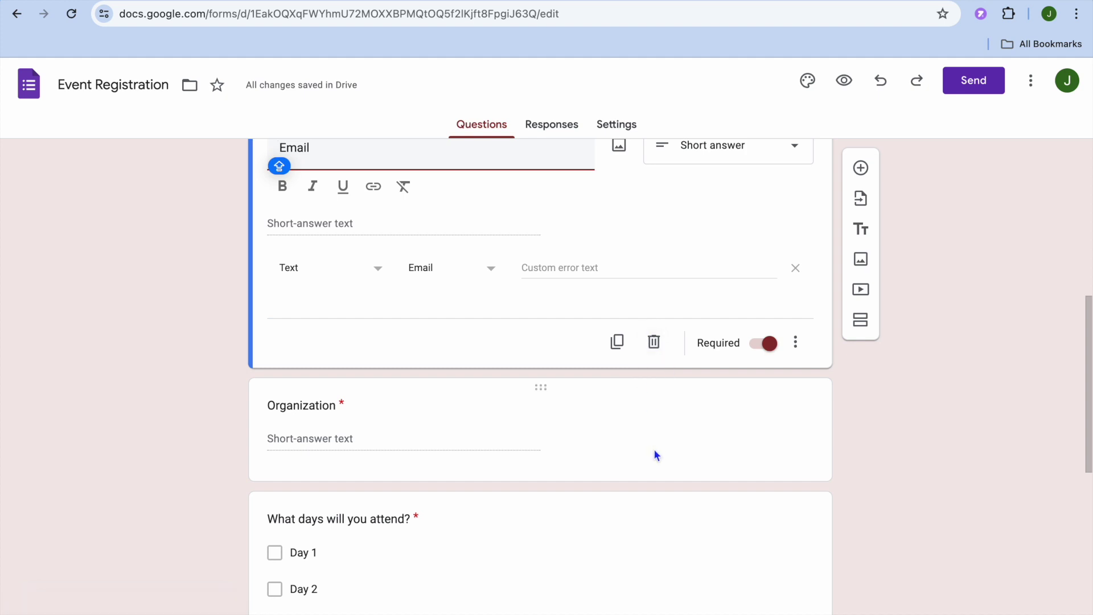
{"action": "scroll", "coordinate": [654, 450], "scroll_direction": "down", "scroll_amount": 8}
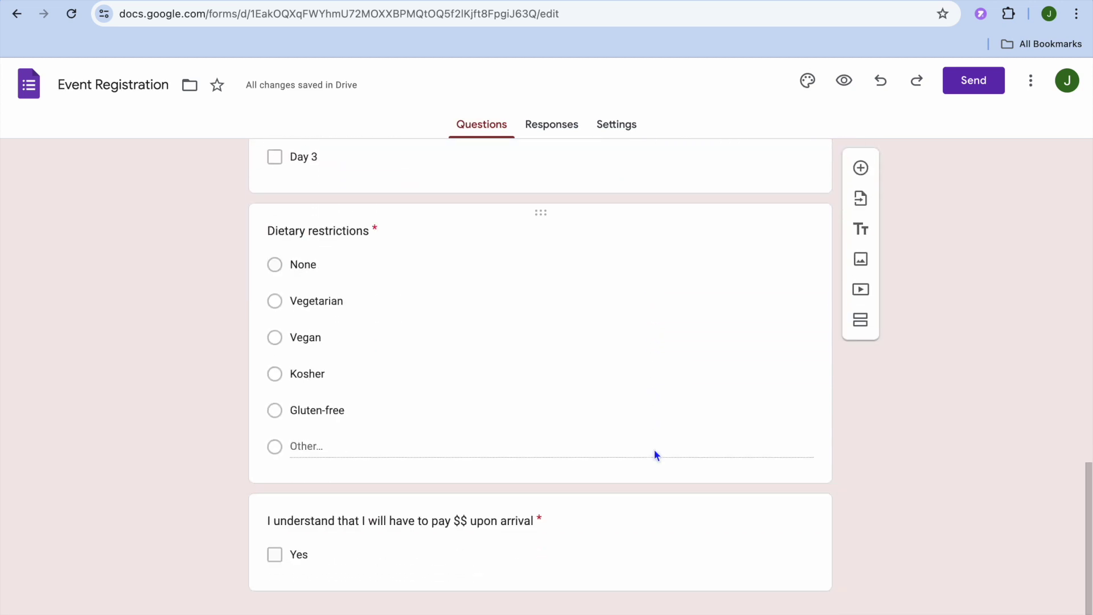
{"action": "scroll", "coordinate": [654, 454], "scroll_direction": "up", "scroll_amount": 10}
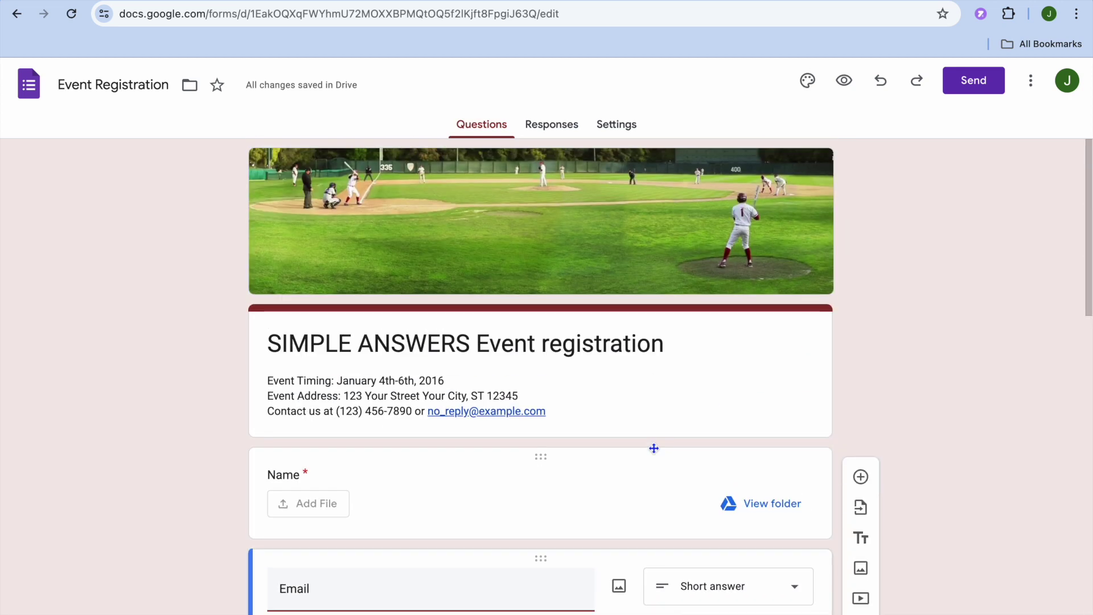
{"action": "left_click", "coordinate": [555, 125]}
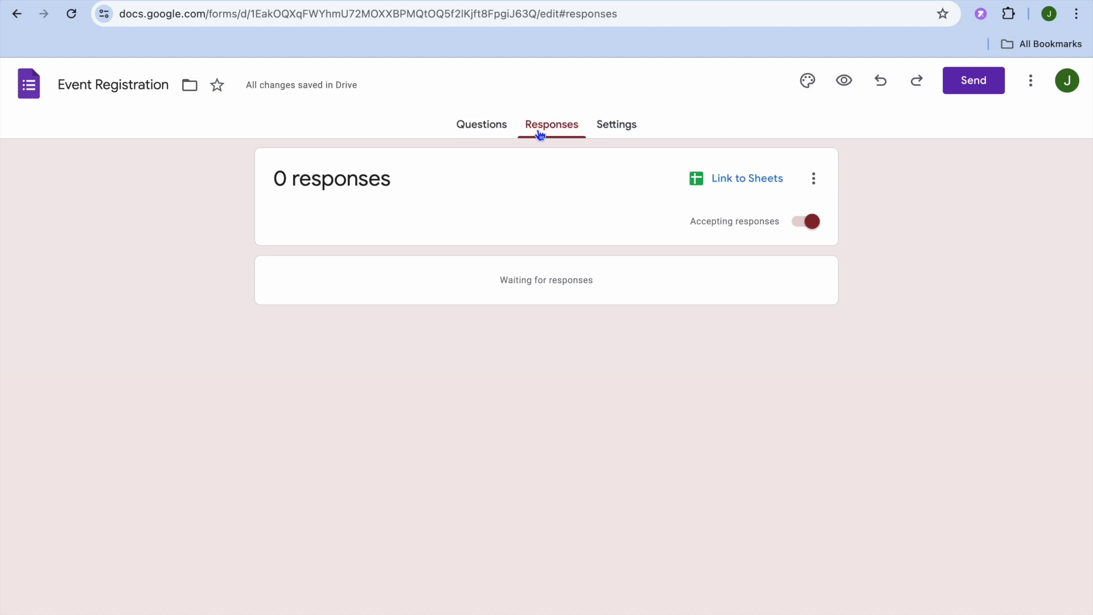
{"action": "left_click", "coordinate": [485, 125]}
{"action": "scroll", "coordinate": [672, 452], "scroll_direction": "down", "scroll_amount": 15}
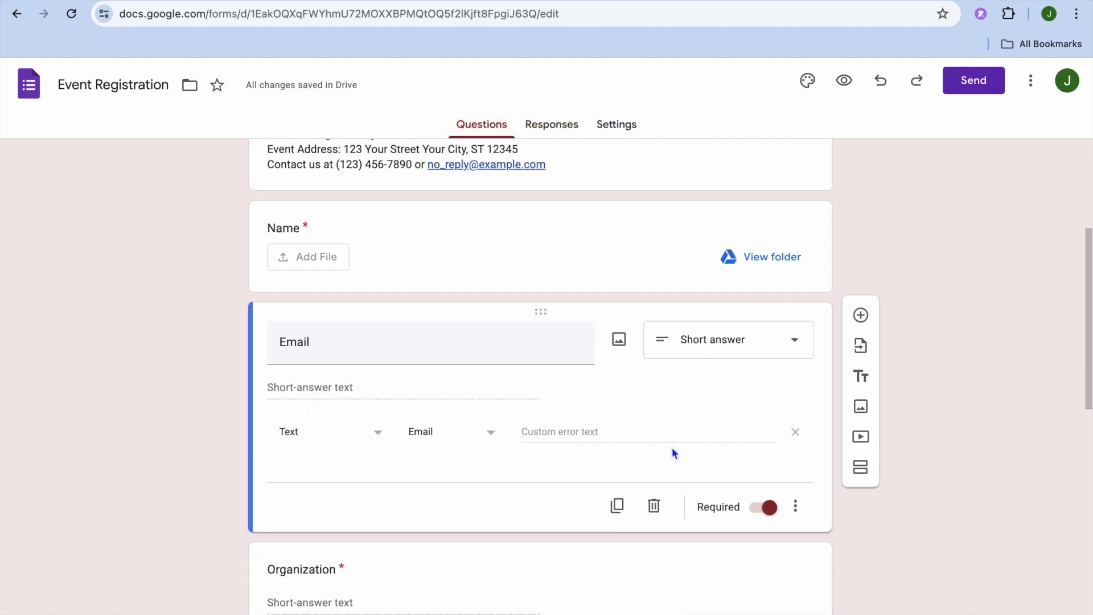
{"action": "scroll", "coordinate": [672, 452], "scroll_direction": "down", "scroll_amount": 5}
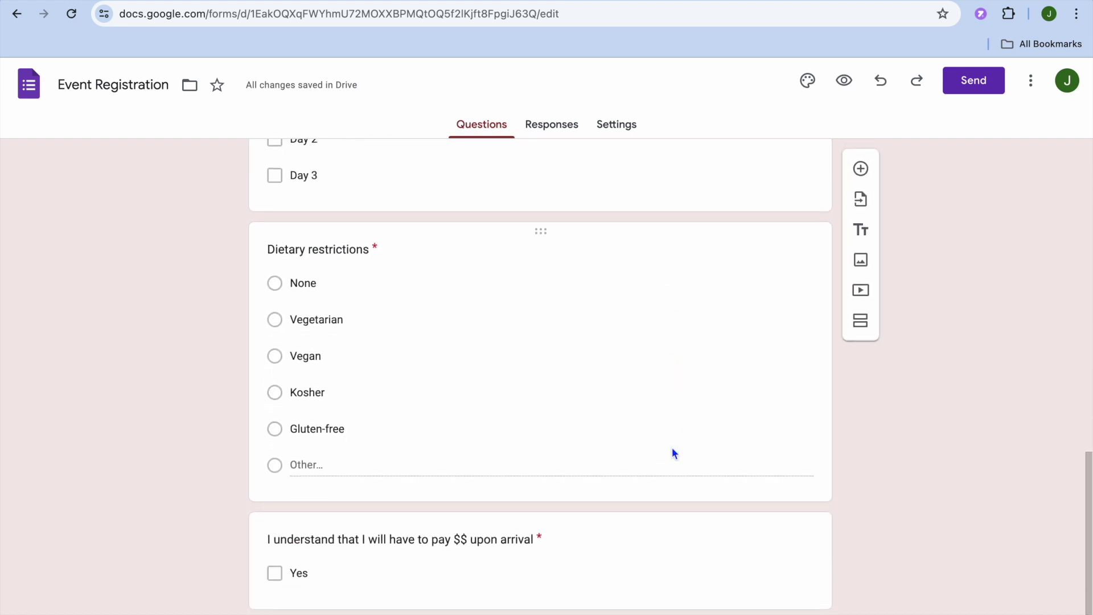
{"action": "scroll", "coordinate": [673, 452], "scroll_direction": "up", "scroll_amount": 1}
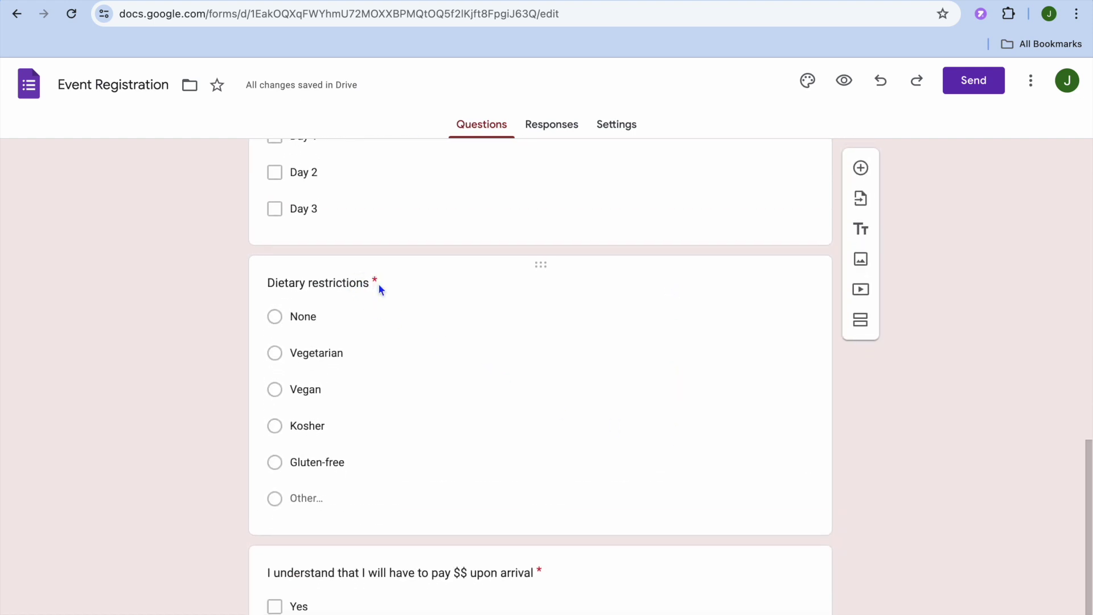
{"action": "left_click", "coordinate": [572, 381]}
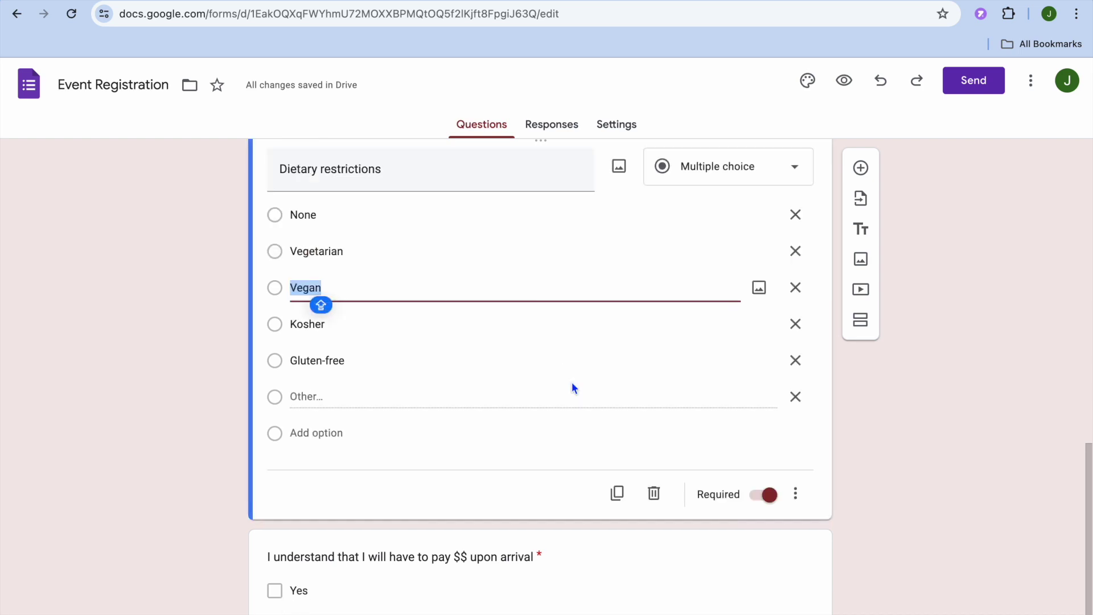
Step: Keep Dietary restrictions required and add a blank multiple-choice question below it
{"action": "left_click", "coordinate": [763, 497]}
{"action": "left_click", "coordinate": [769, 501]}
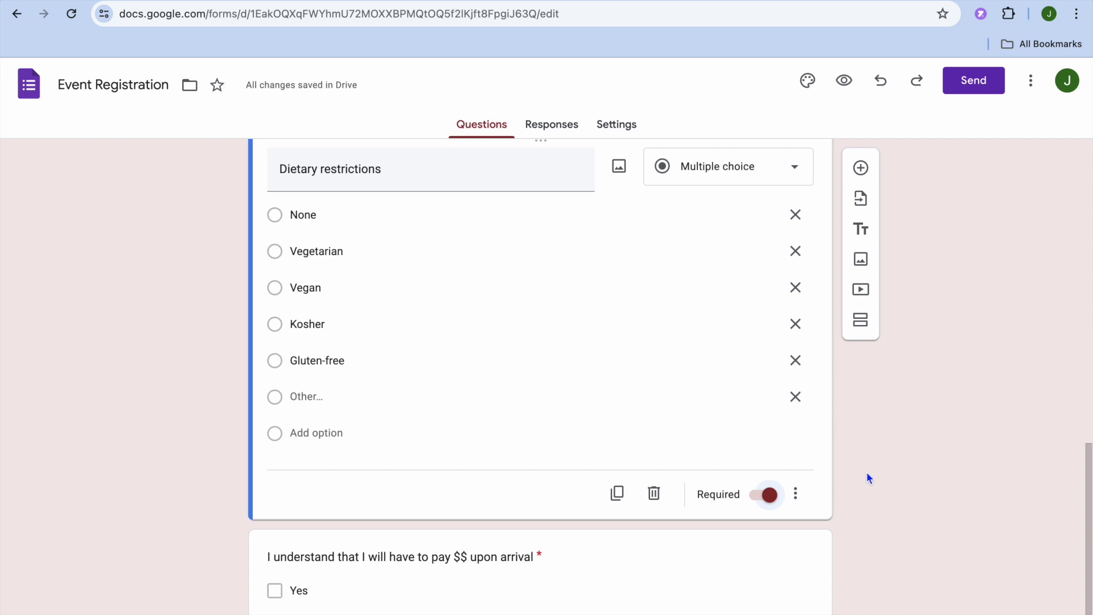
{"action": "scroll", "coordinate": [867, 473], "scroll_direction": "up", "scroll_amount": 8}
{"action": "scroll", "coordinate": [867, 472], "scroll_direction": "down", "scroll_amount": 7}
{"action": "scroll", "coordinate": [867, 472], "scroll_direction": "up", "scroll_amount": 1}
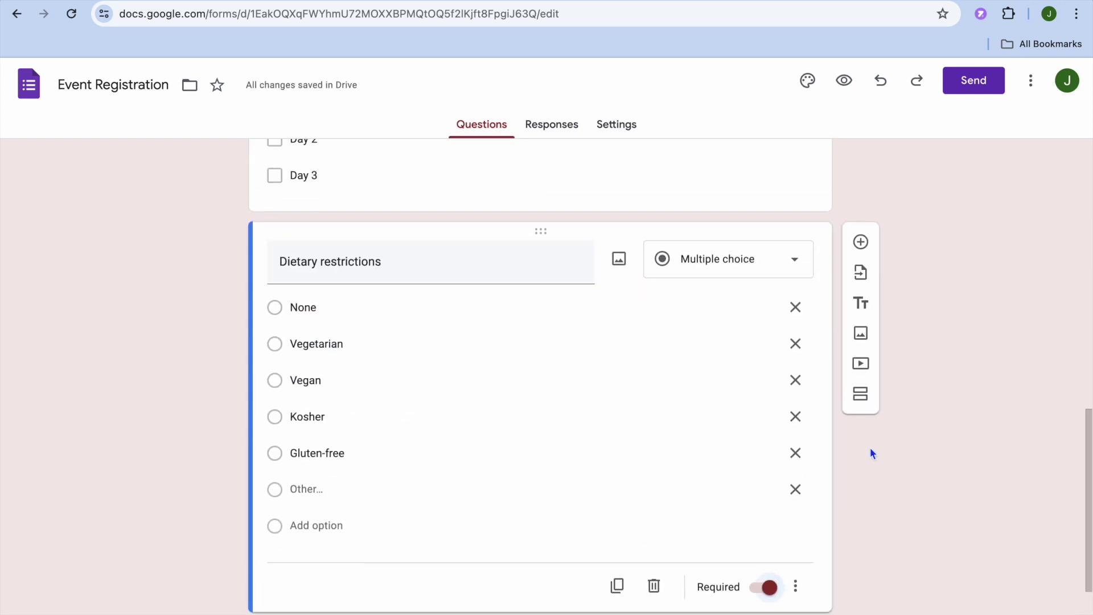
{"action": "left_click", "coordinate": [860, 243]}
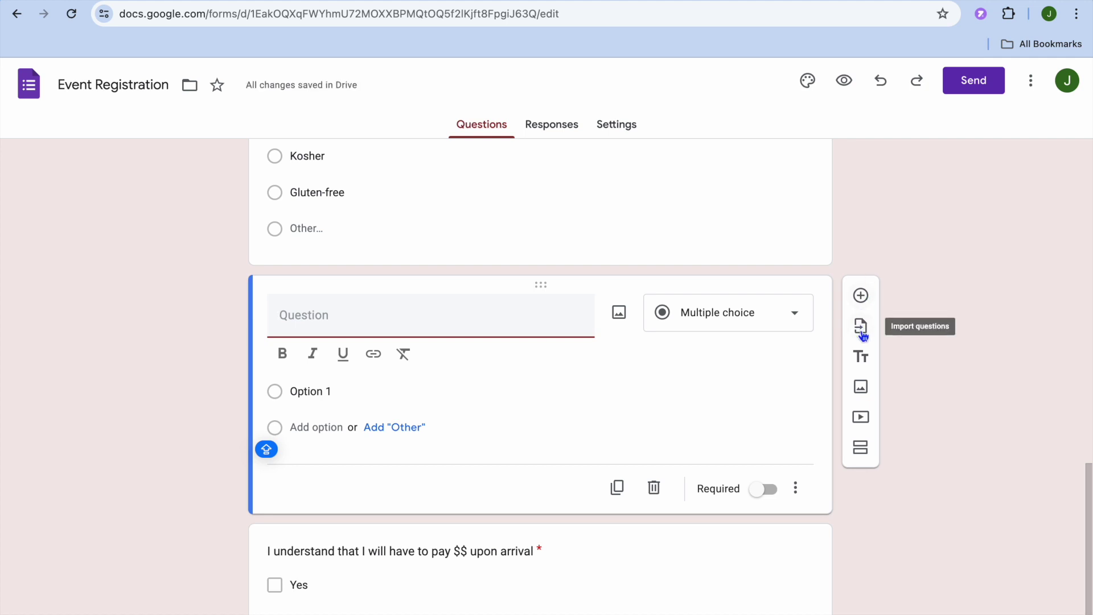
Step: Add a section so Untitled section 2 starts at the pay-upon-arrival question
{"action": "left_click", "coordinate": [859, 451]}
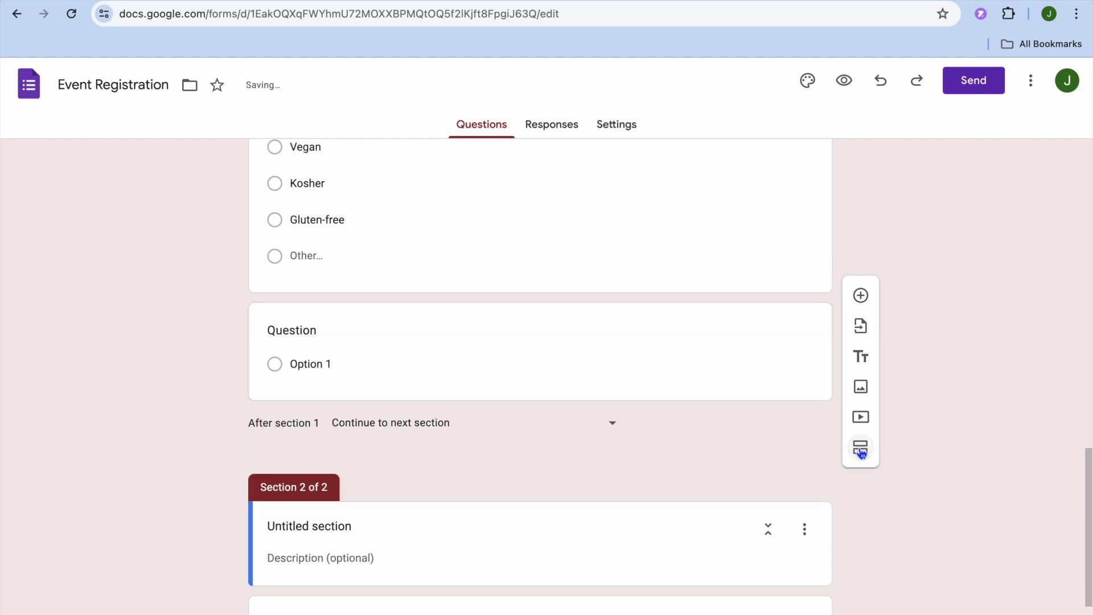
{"action": "scroll", "coordinate": [650, 457], "scroll_direction": "down", "scroll_amount": 2}
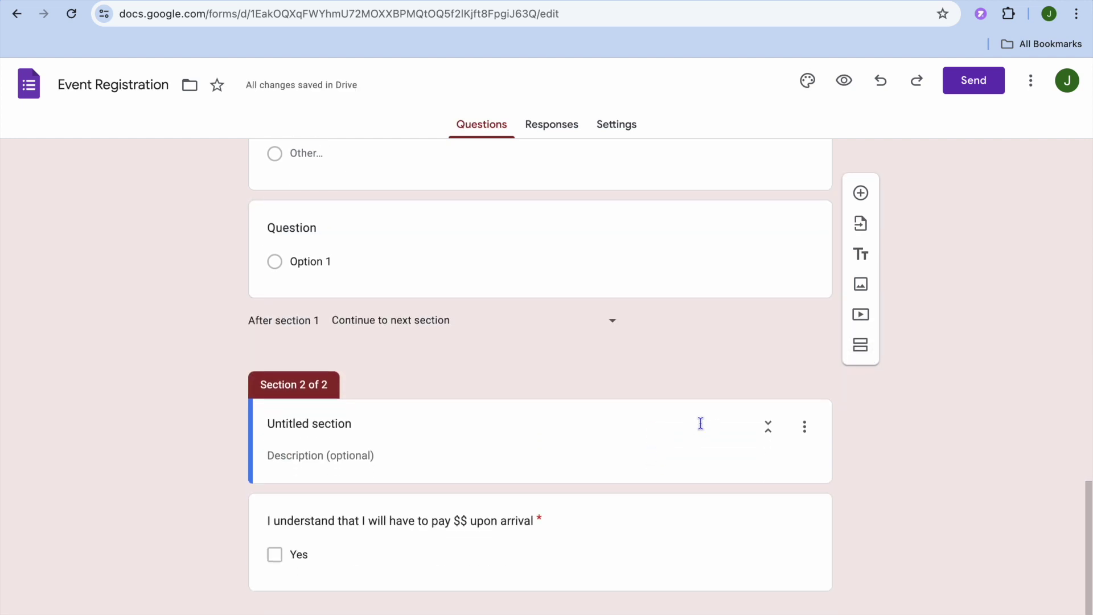
{"action": "scroll", "coordinate": [674, 406], "scroll_direction": "up", "scroll_amount": 20}
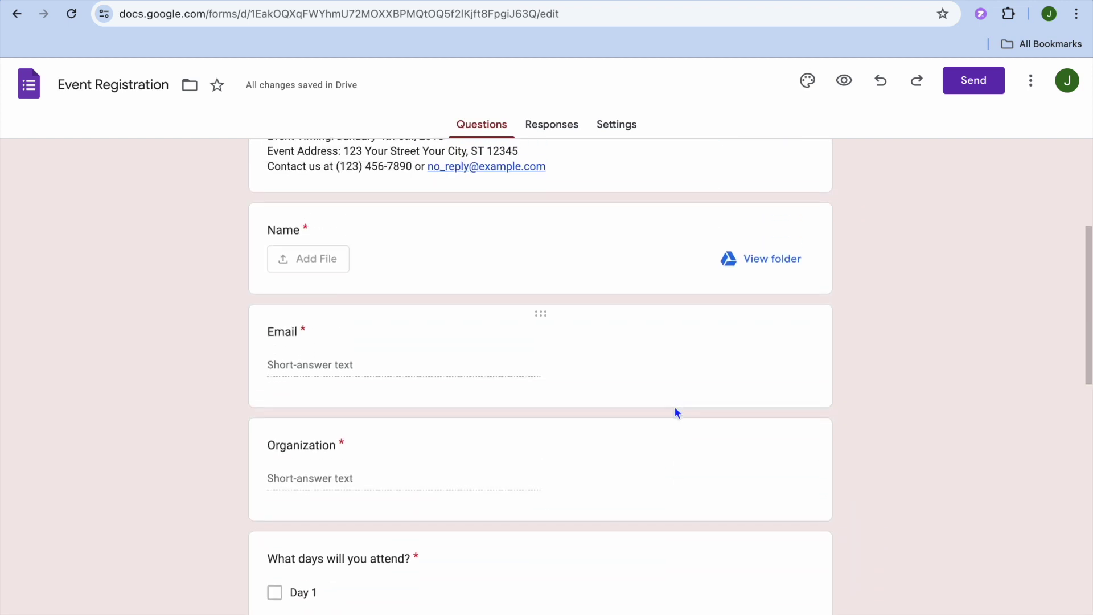
Step: In Settings, keep Collect email addresses on Do not collect and review the response options
{"action": "left_click", "coordinate": [613, 124]}
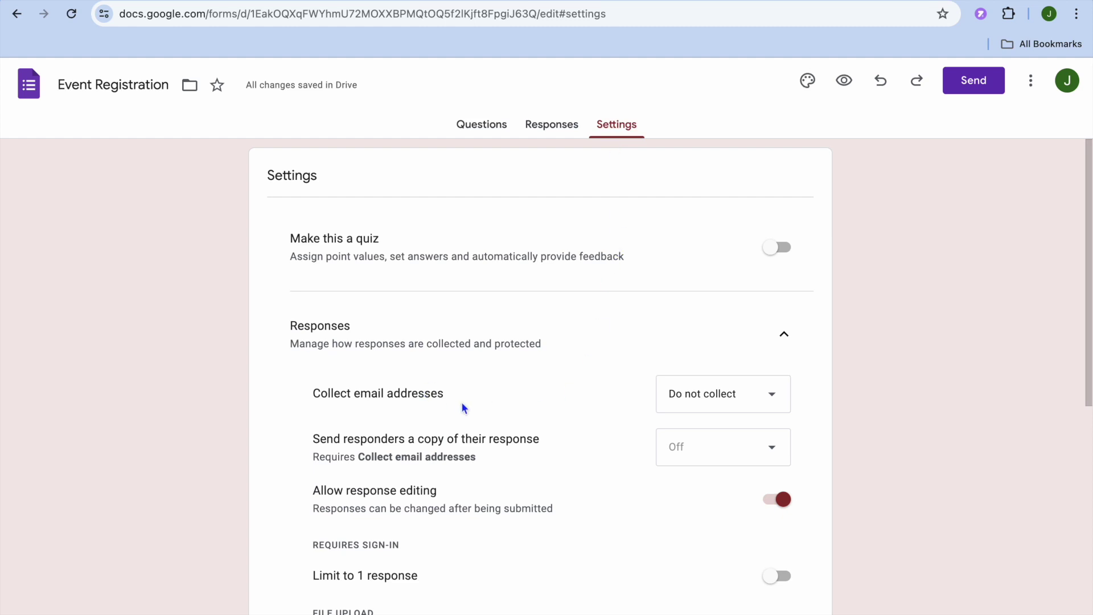
{"action": "left_click", "coordinate": [760, 396]}
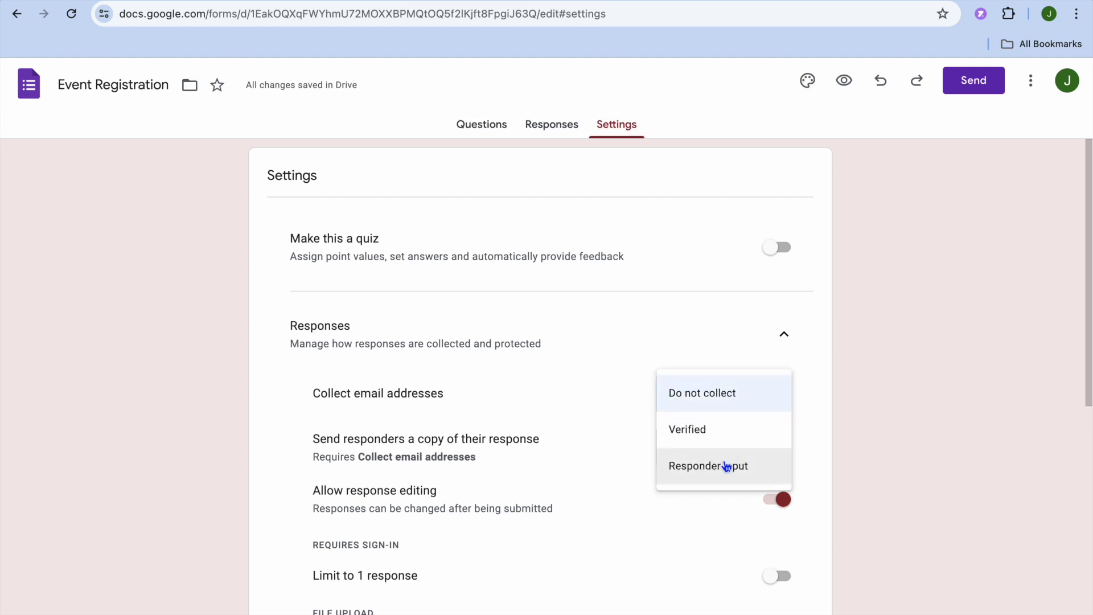
{"action": "left_click", "coordinate": [581, 440]}
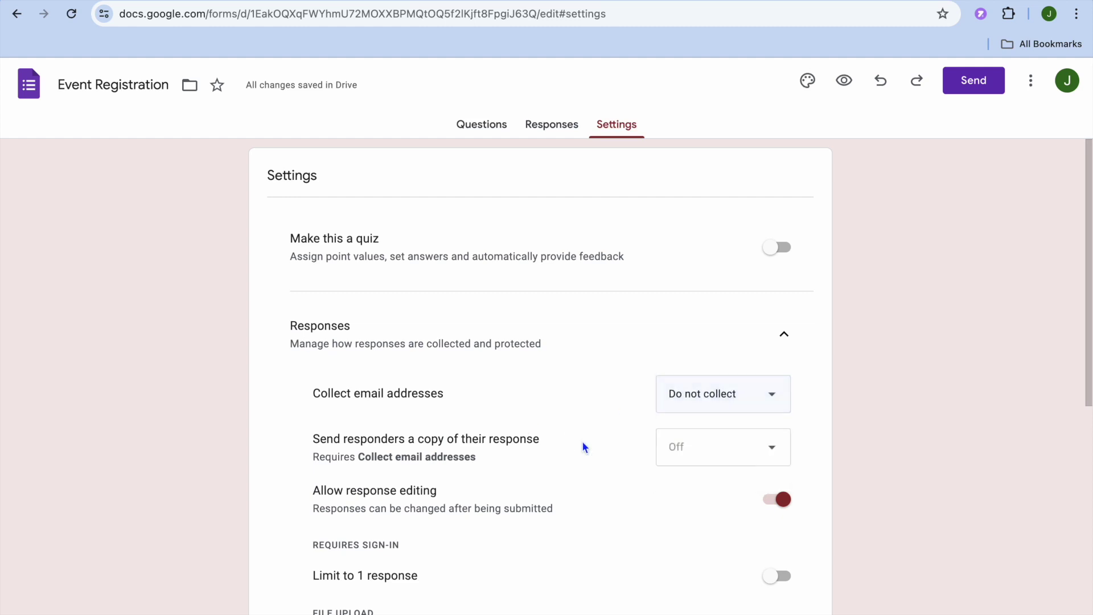
{"action": "scroll", "coordinate": [581, 441], "scroll_direction": "down", "scroll_amount": 3}
{"action": "scroll", "coordinate": [583, 447], "scroll_direction": "down", "scroll_amount": 1}
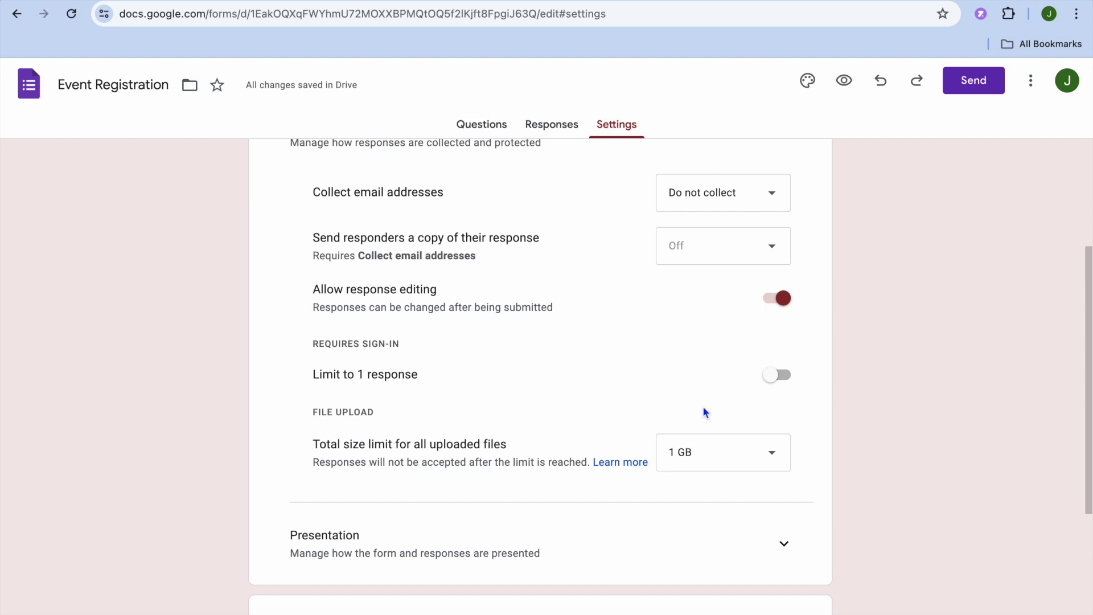
{"action": "scroll", "coordinate": [558, 389], "scroll_direction": "down", "scroll_amount": 1}
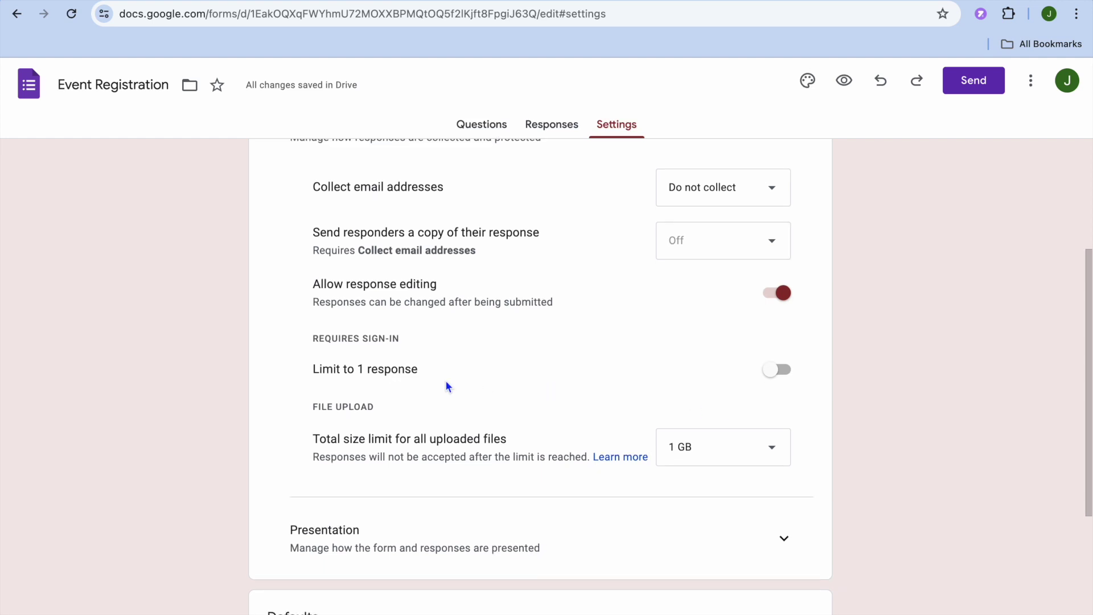
{"action": "scroll", "coordinate": [616, 355], "scroll_direction": "up", "scroll_amount": 5}
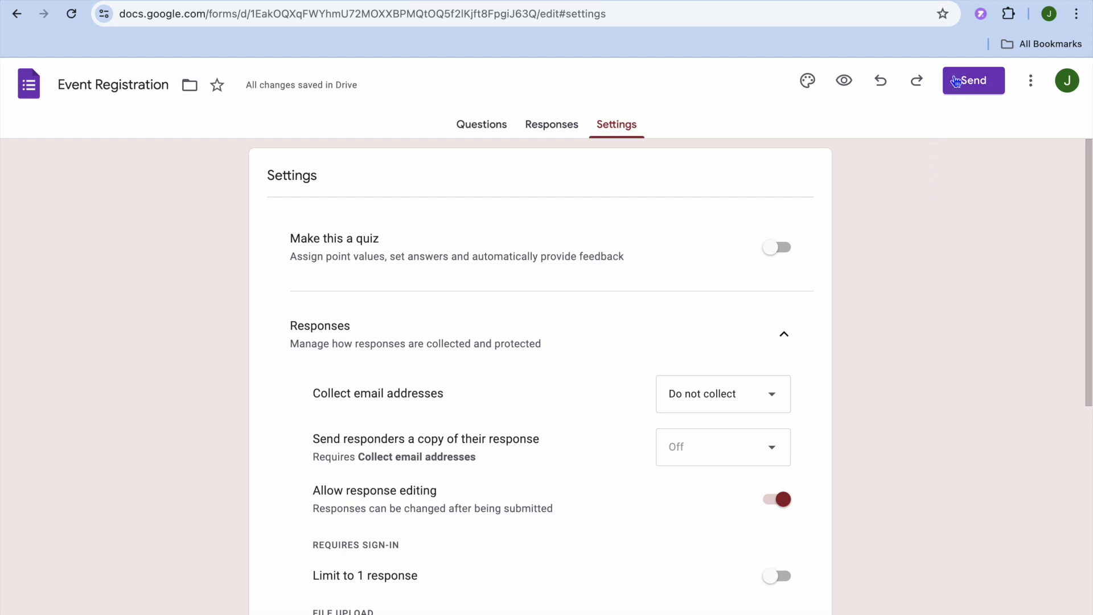
Step: In the Send form dialog, show the link and tick Shorten URL for a forms.gle address
{"action": "left_click", "coordinate": [971, 82]}
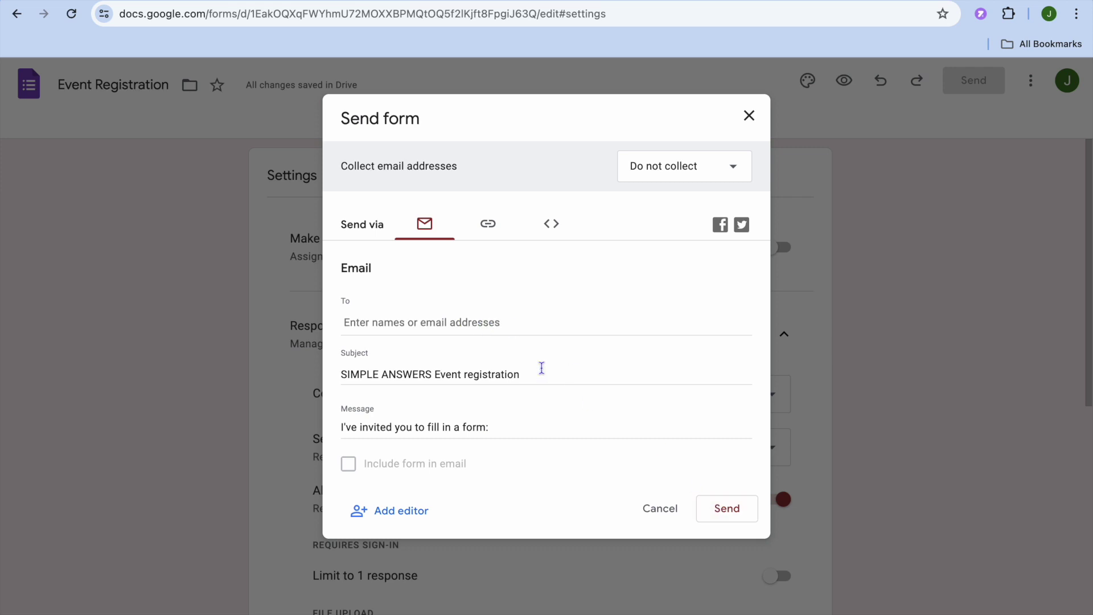
{"action": "left_click", "coordinate": [490, 227]}
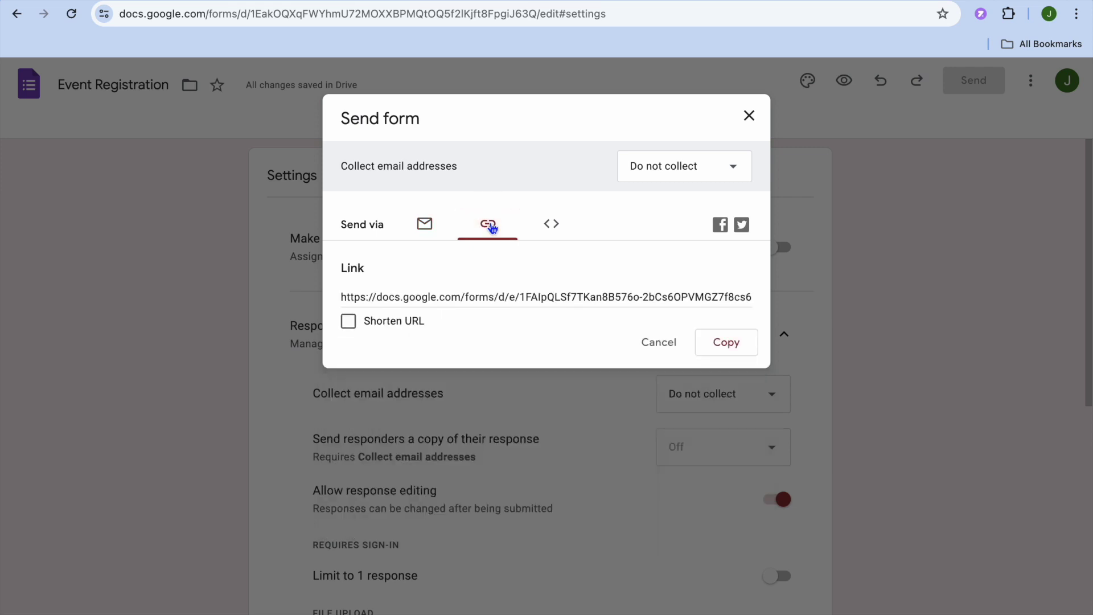
{"action": "left_click", "coordinate": [346, 323]}
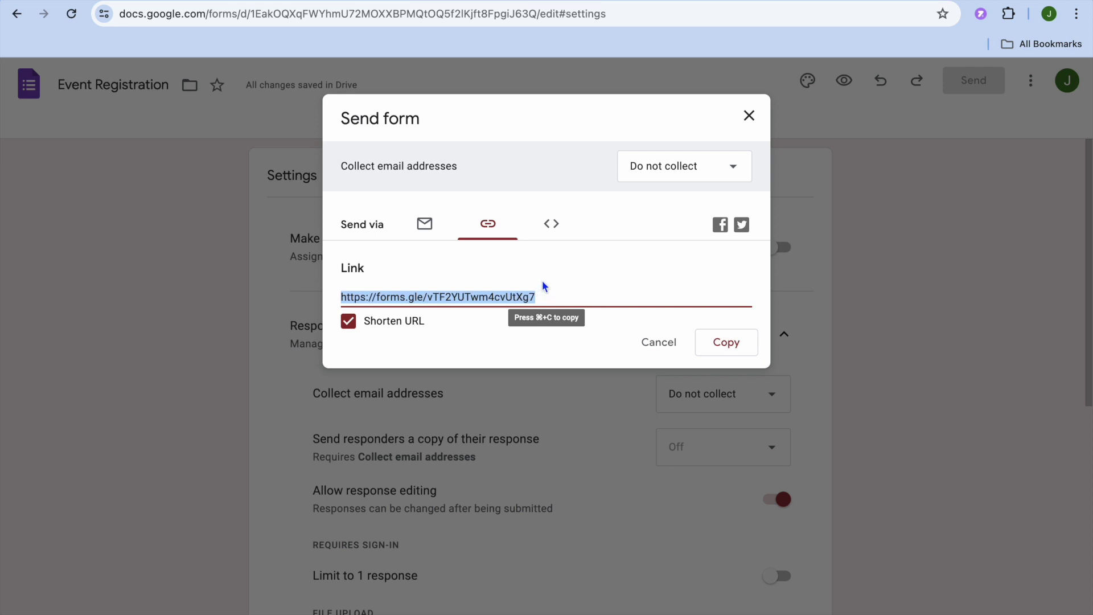
Step: View the embed HTML option, which says File Upload questions prevent embedding
{"action": "left_click", "coordinate": [552, 226]}
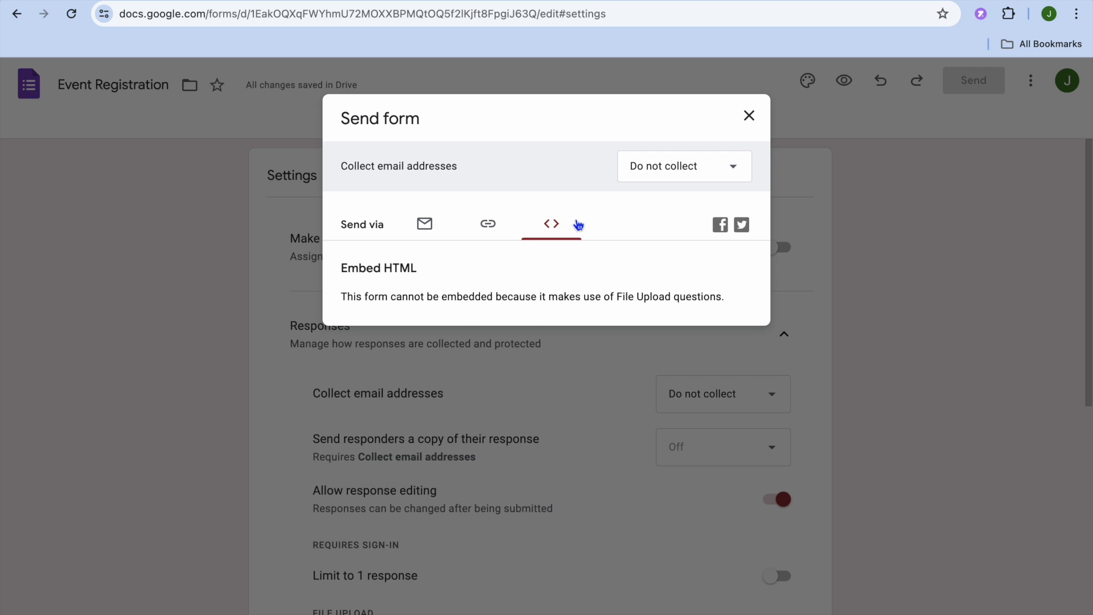
{"action": "left_click", "coordinate": [491, 227]}
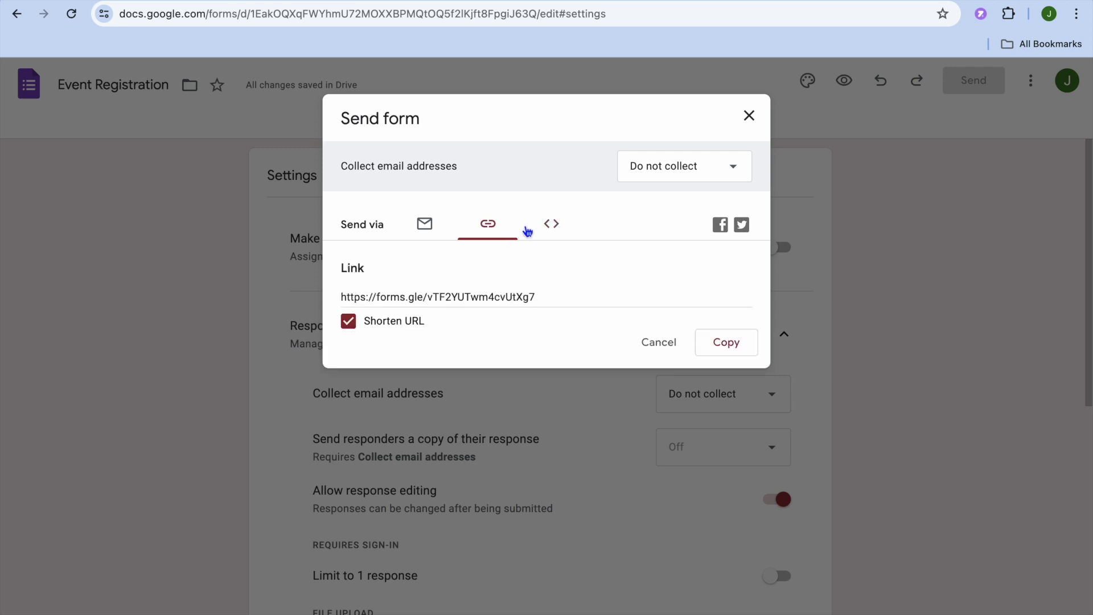
{"action": "left_click", "coordinate": [549, 226]}
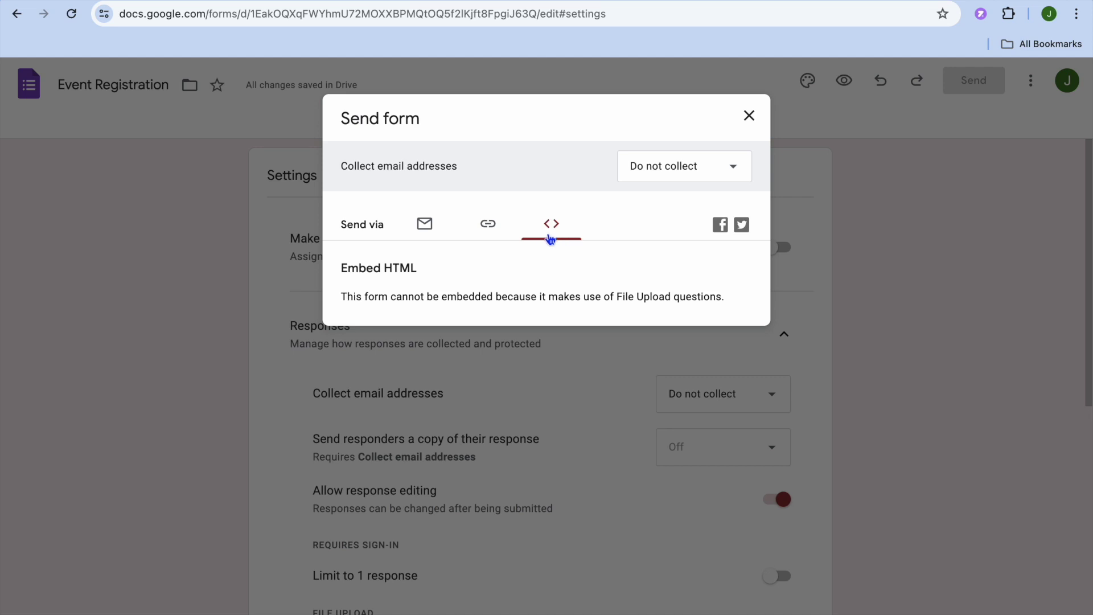